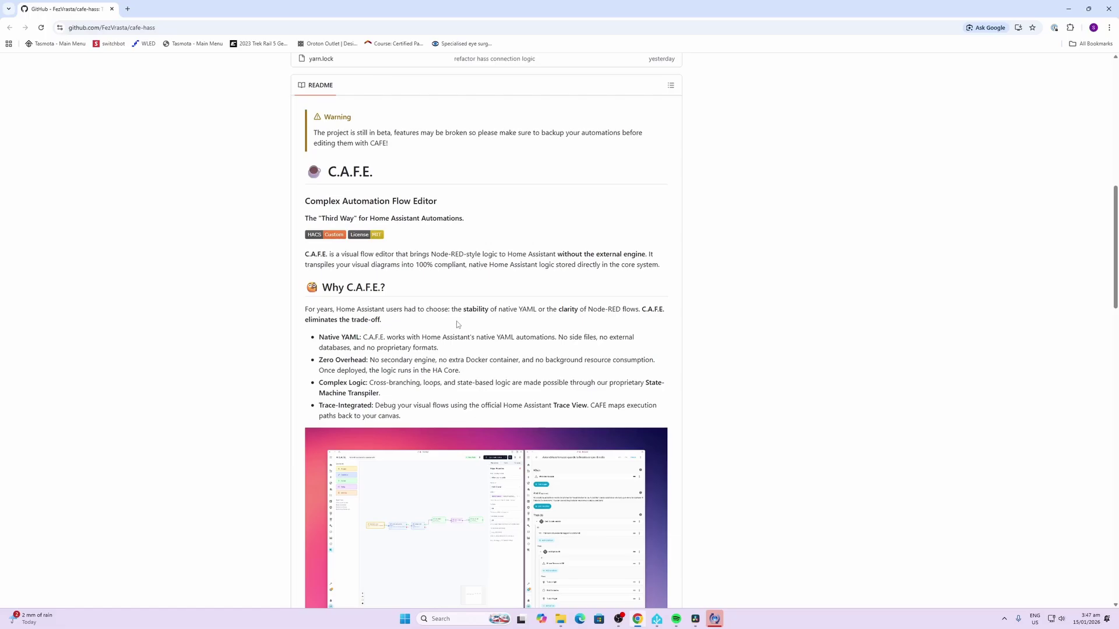
Step: Add the C.A.F.E. (cafe-hass) GitHub URL to HACS as a custom Integration repository
{"action": "scroll", "coordinate": [460, 325], "scroll_direction": "down", "scroll_amount": 2}
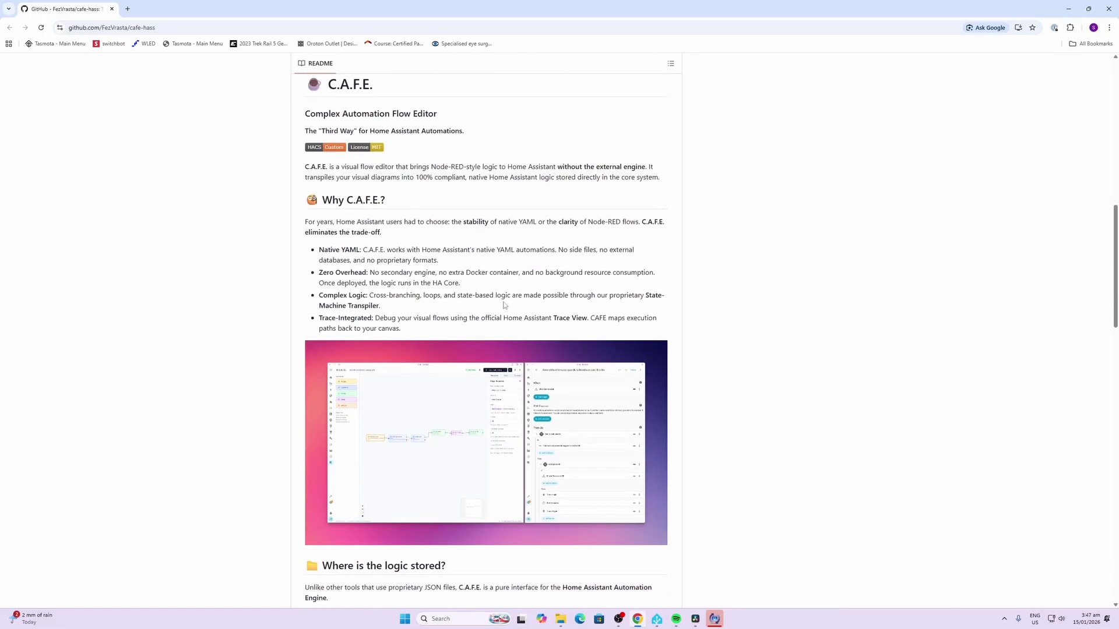
{"action": "scroll", "coordinate": [504, 304], "scroll_direction": "down", "scroll_amount": 1}
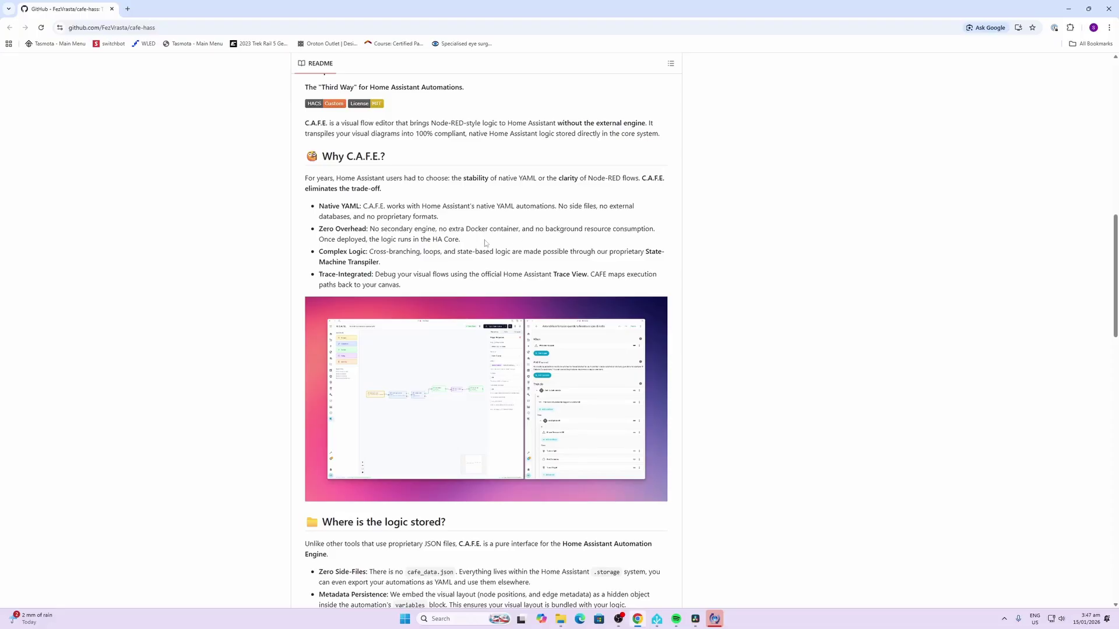
{"action": "scroll", "coordinate": [419, 251], "scroll_direction": "down", "scroll_amount": 1}
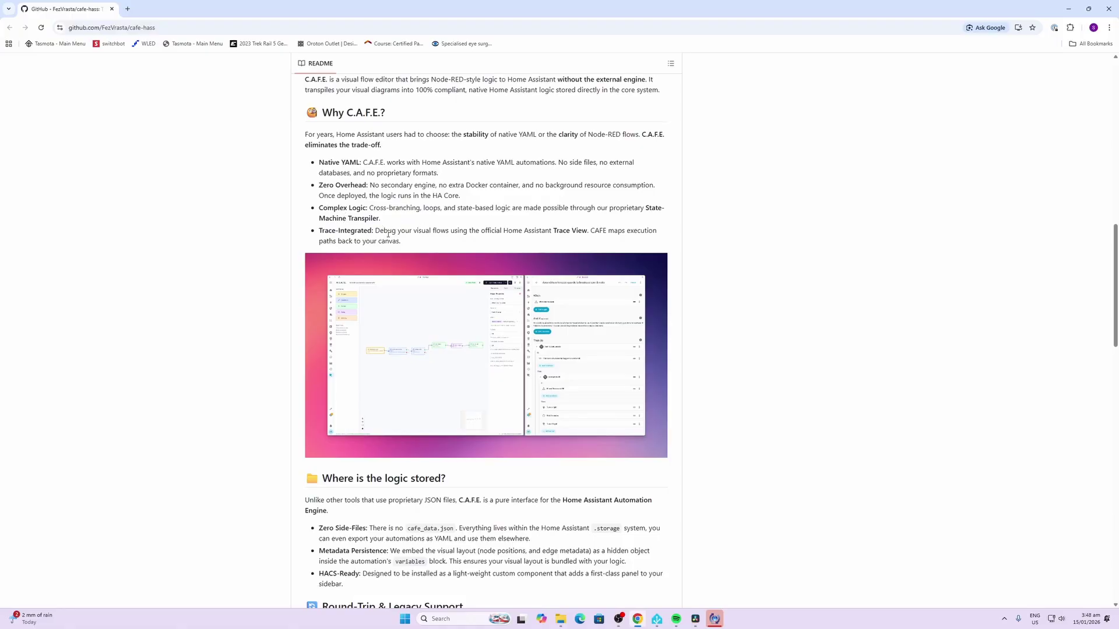
{"action": "scroll", "coordinate": [388, 233], "scroll_direction": "down", "scroll_amount": 1}
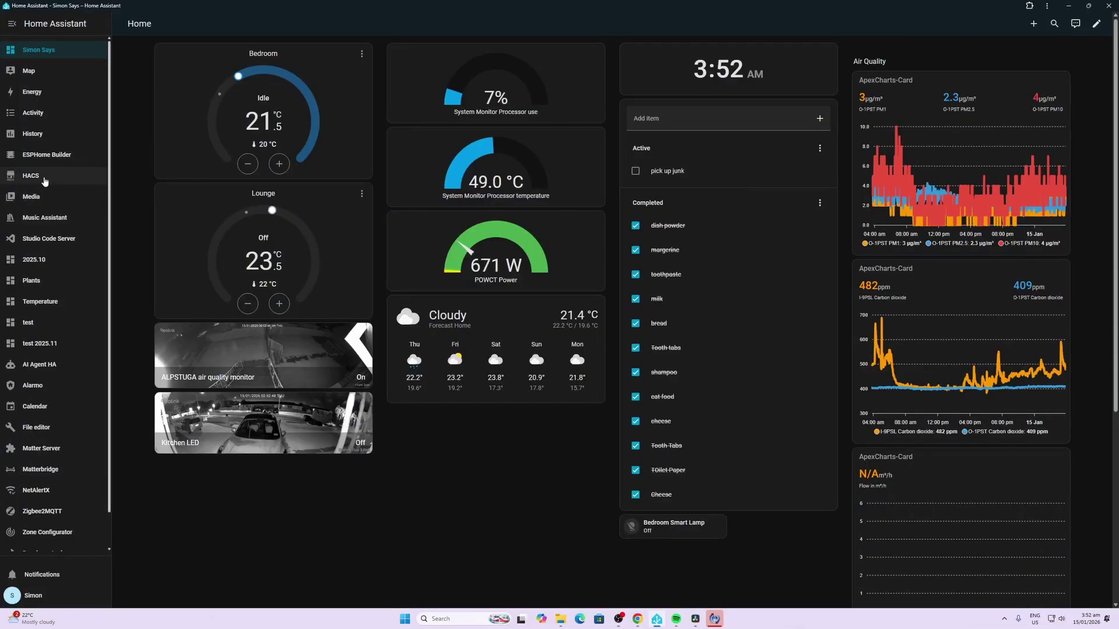
{"action": "left_click", "coordinate": [45, 178]}
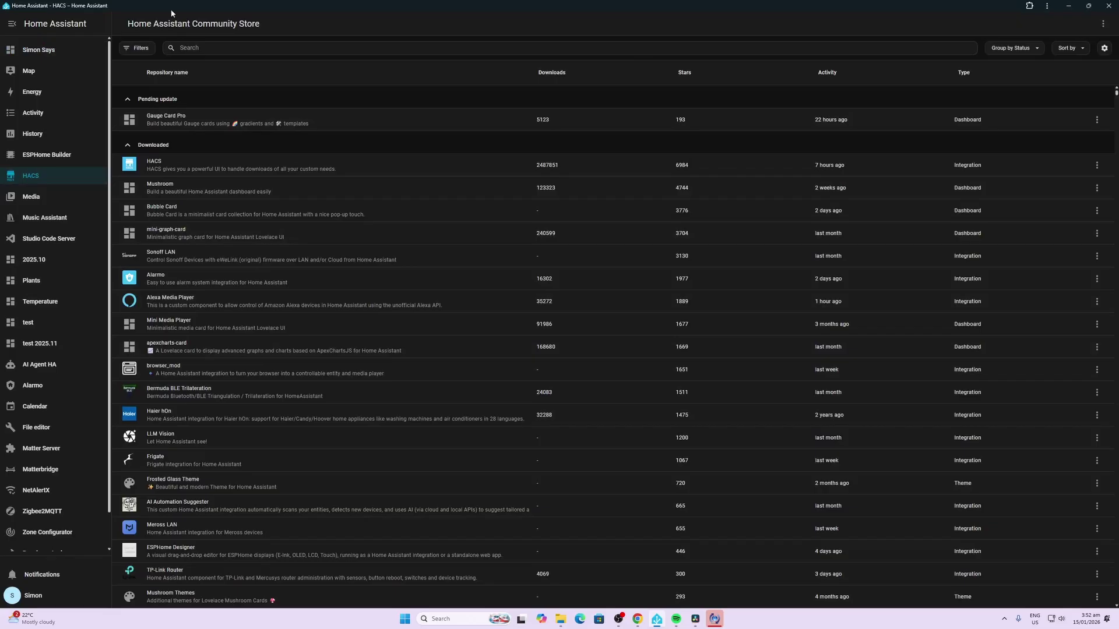
{"action": "left_click", "coordinate": [1101, 27]}
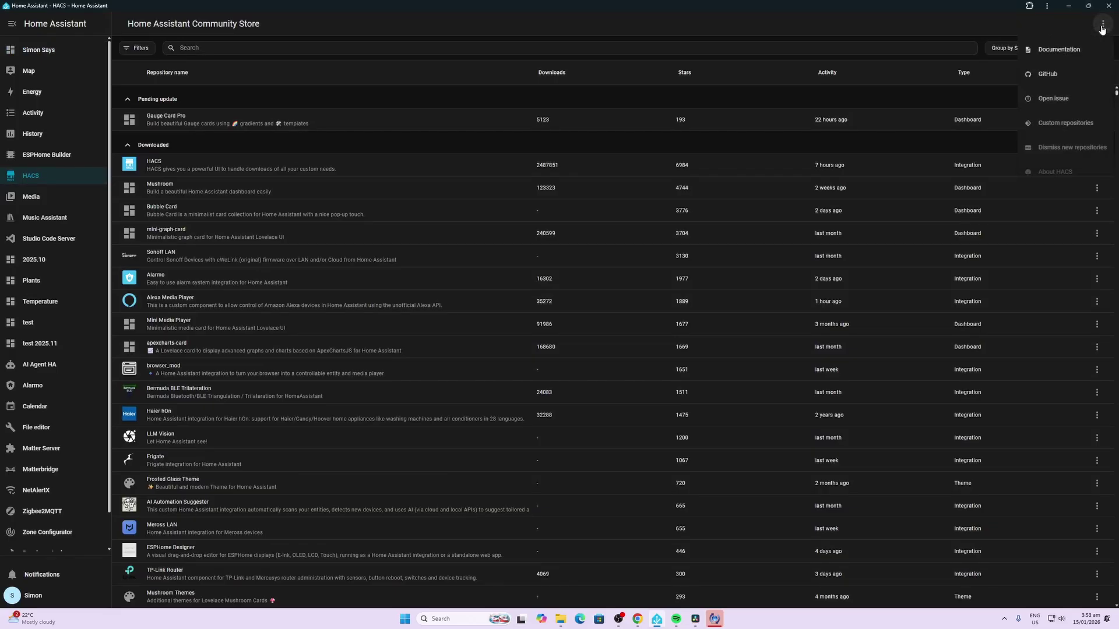
{"action": "left_click", "coordinate": [1066, 123]}
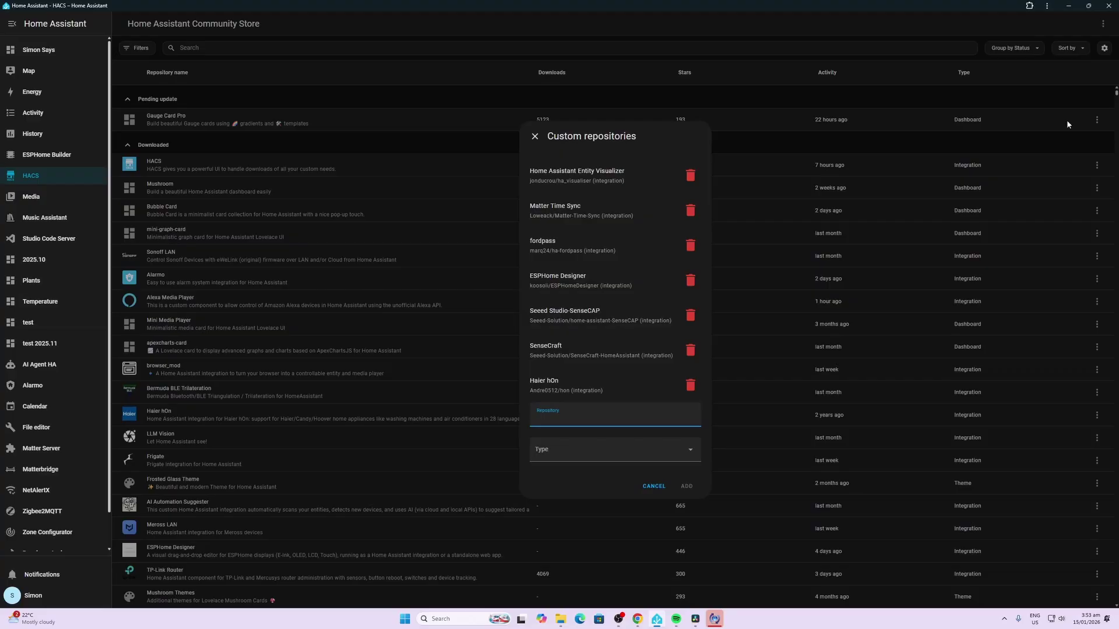
{"action": "right_click", "coordinate": [574, 424]}
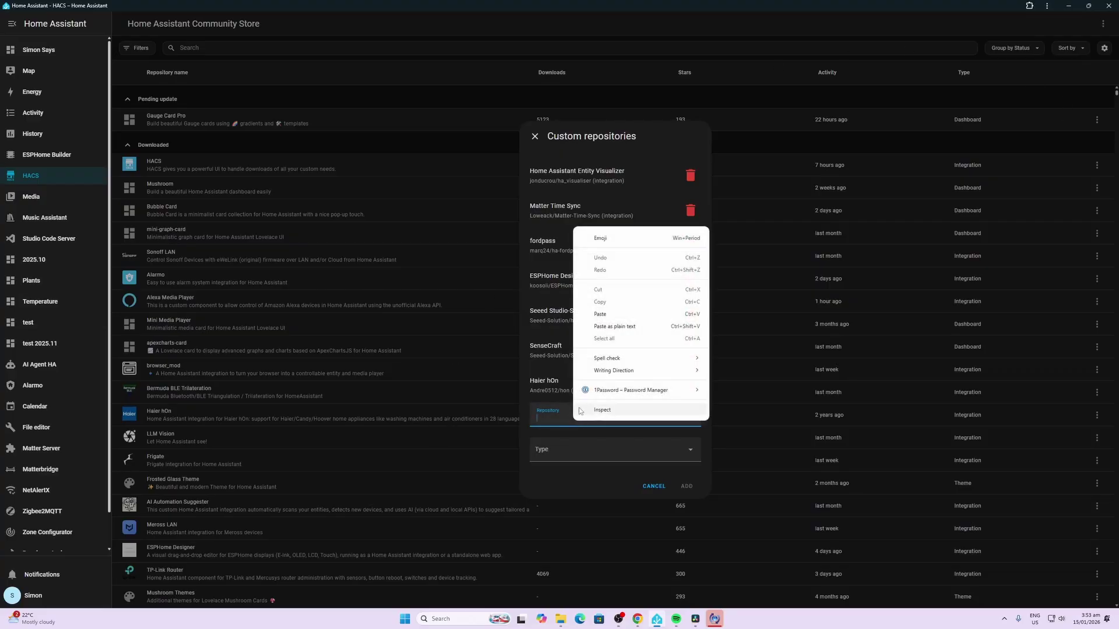
{"action": "left_click", "coordinate": [618, 318]}
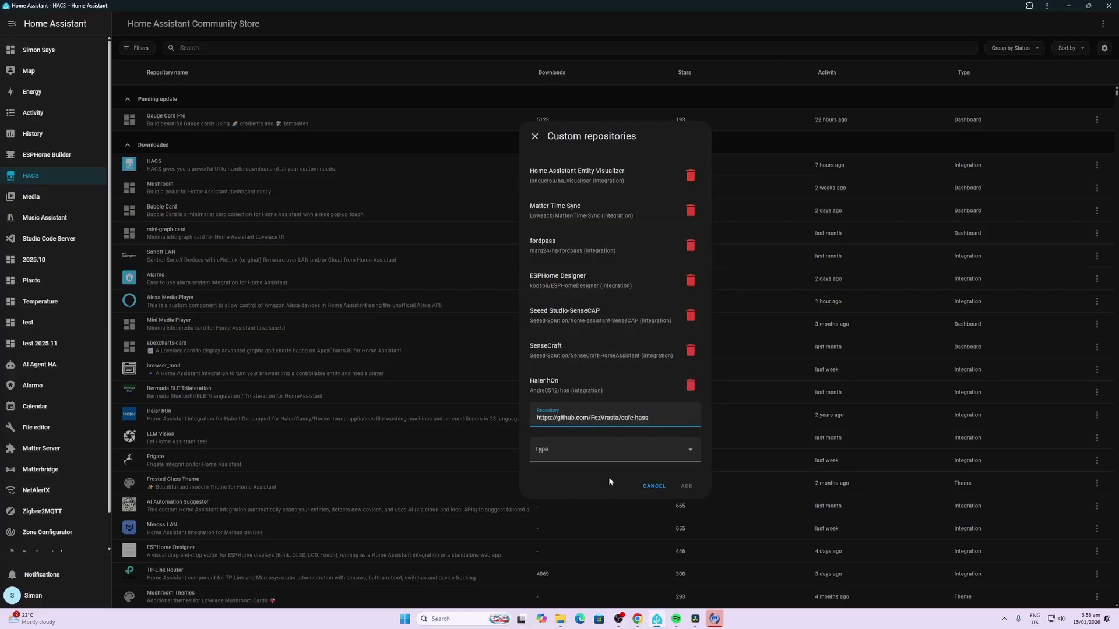
{"action": "left_click", "coordinate": [641, 455]}
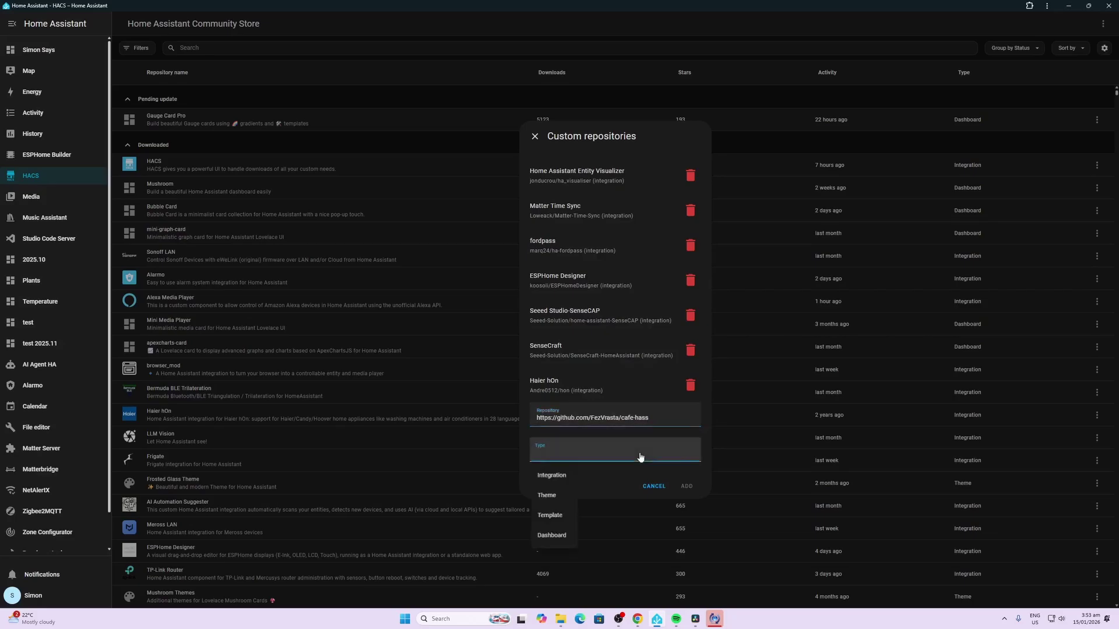
{"action": "left_click", "coordinate": [551, 479]}
{"action": "left_click", "coordinate": [686, 486]}
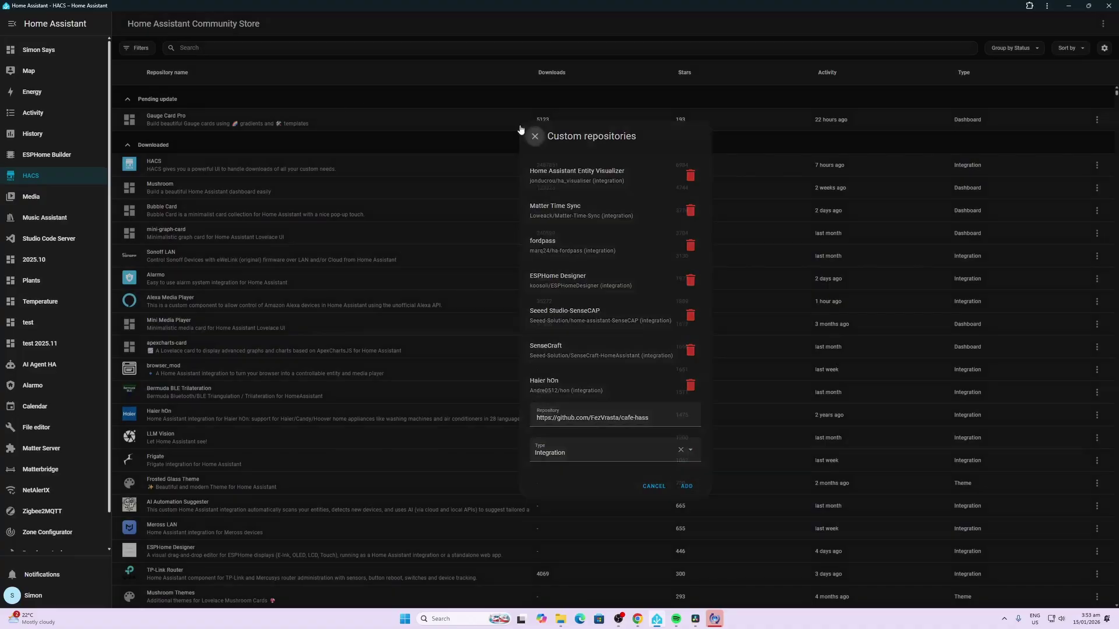
Step: Search HACS for 'cafe' and download the C.A.F.E. integration
{"action": "left_click", "coordinate": [219, 48]}
{"action": "type", "text": "cafe"}
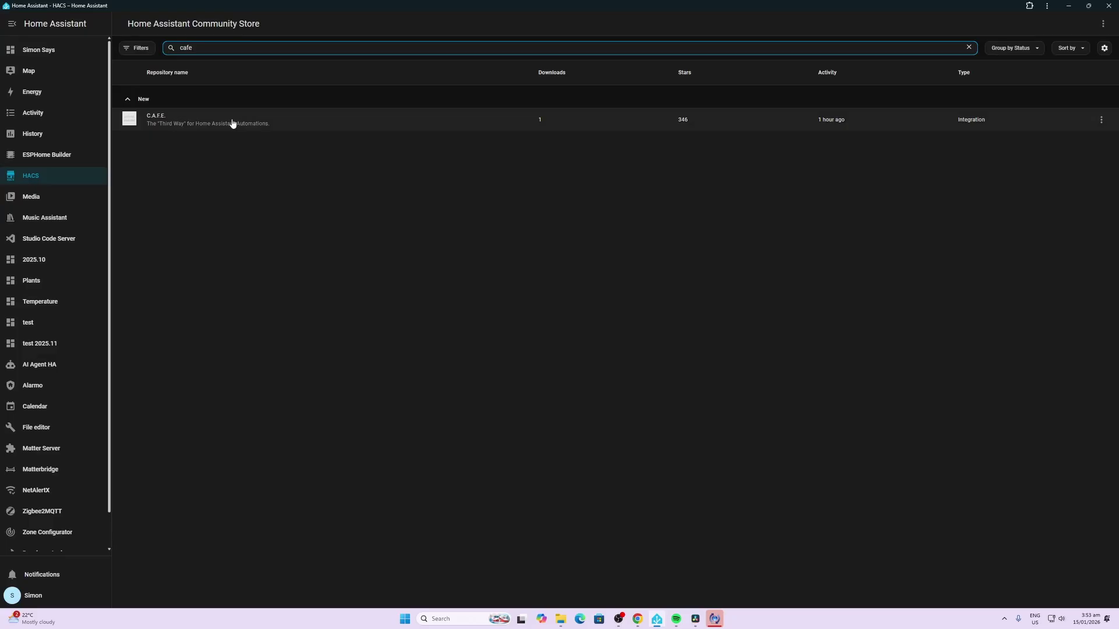
{"action": "left_click", "coordinate": [232, 122]}
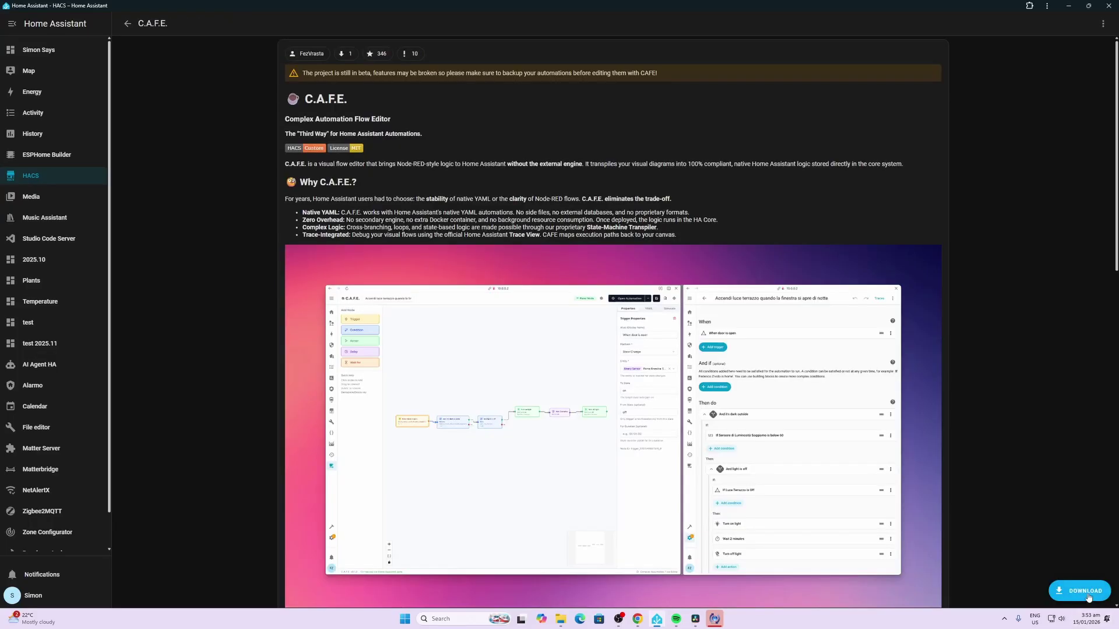
{"action": "left_click", "coordinate": [1079, 591]}
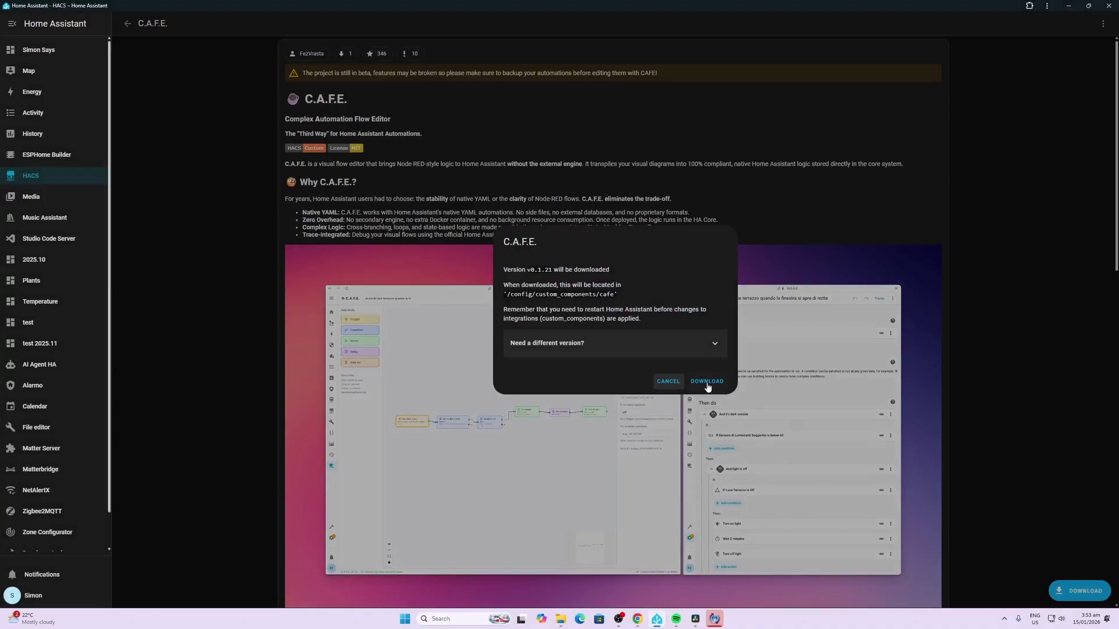
{"action": "left_click", "coordinate": [706, 381]}
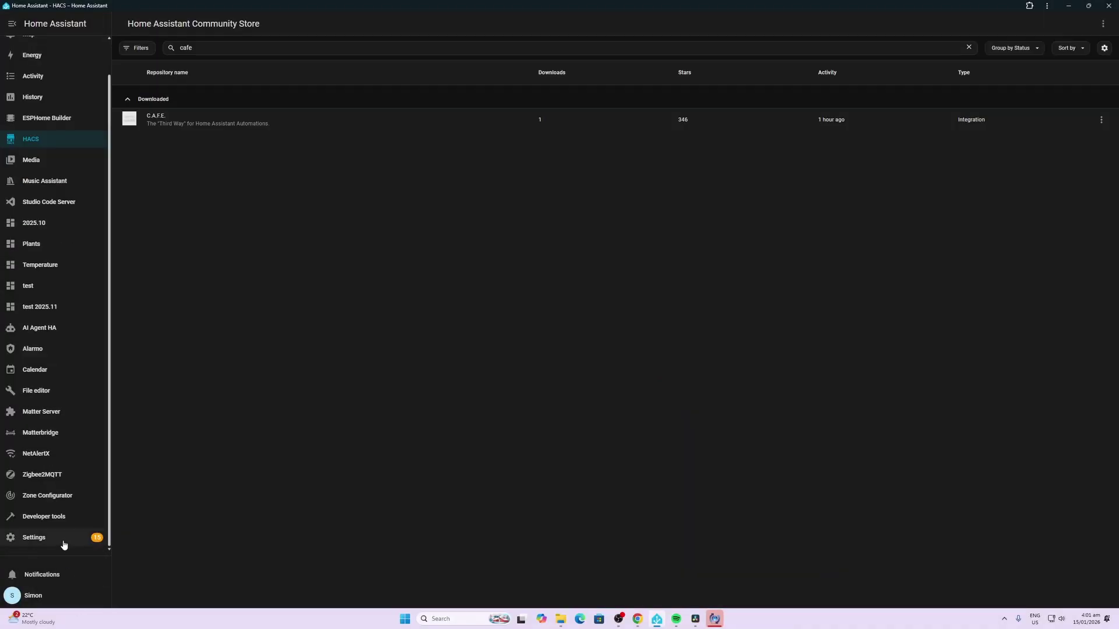
Step: Do a full restart of Home Assistant from Settings
{"action": "left_click", "coordinate": [64, 545]}
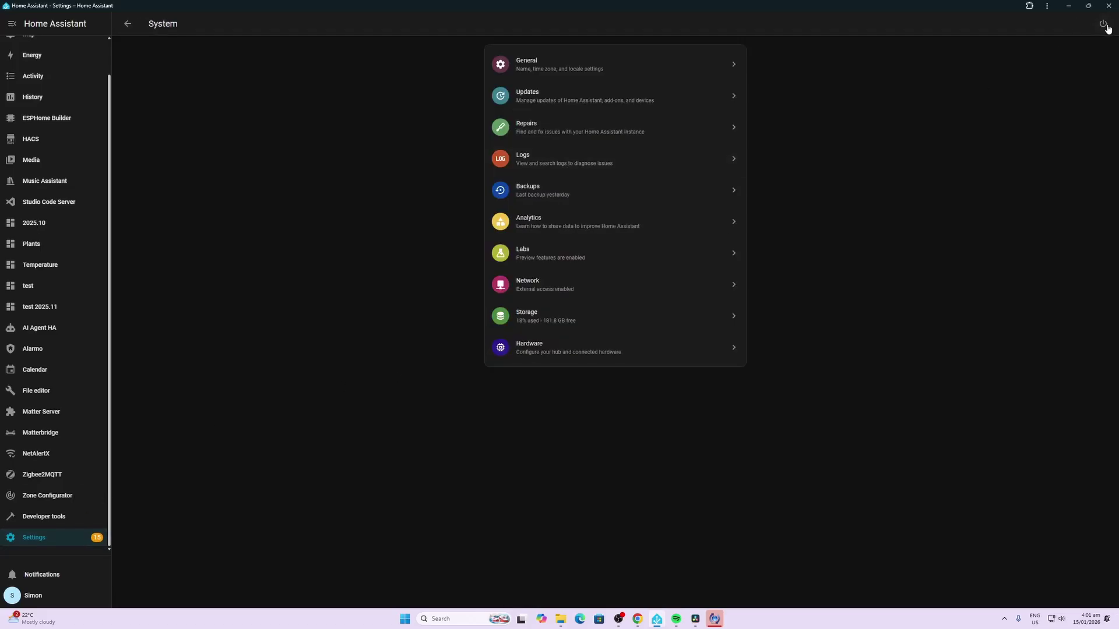
{"action": "left_click", "coordinate": [1104, 25]}
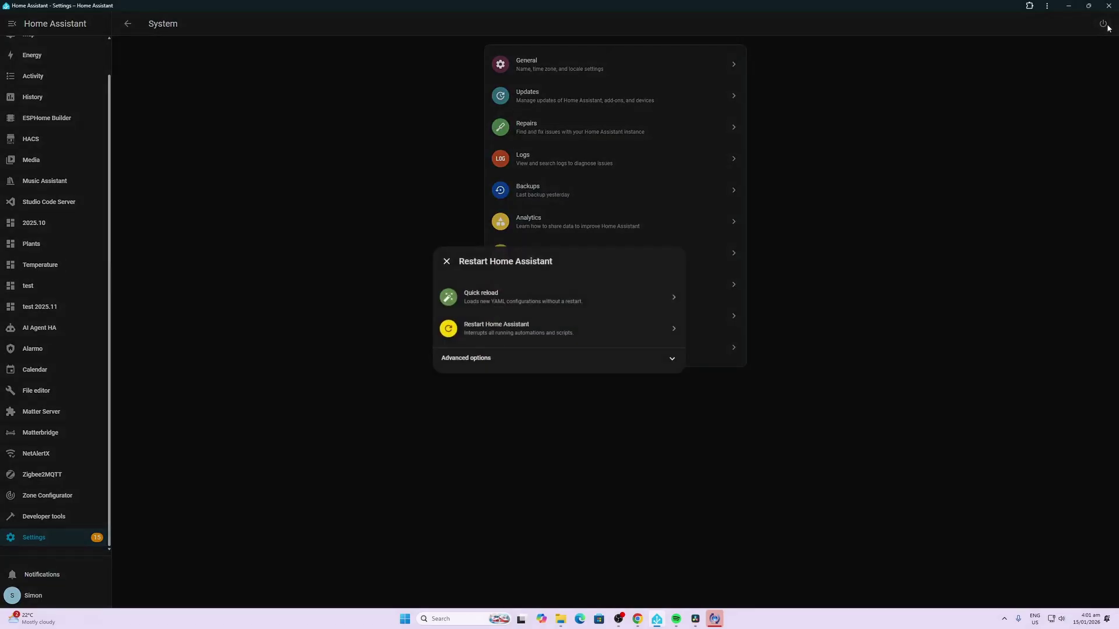
{"action": "left_click", "coordinate": [484, 327]}
{"action": "left_click", "coordinate": [663, 332]}
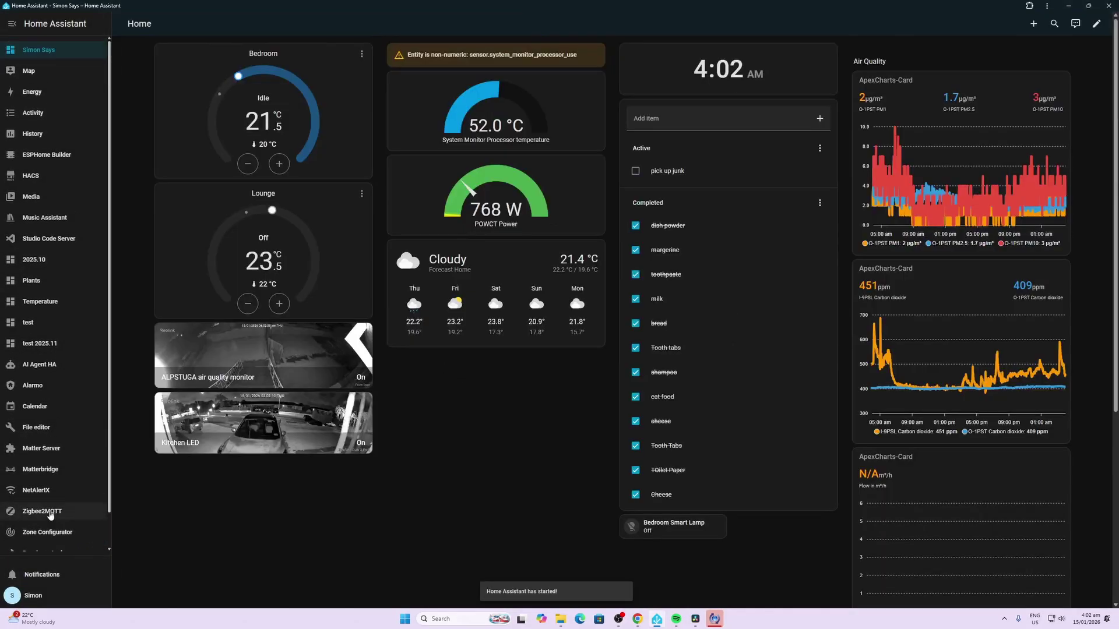
Step: Add the C.A.F.E. integration under Devices & services and finish its setup
{"action": "scroll", "coordinate": [51, 516], "scroll_direction": "down", "scroll_amount": 2}
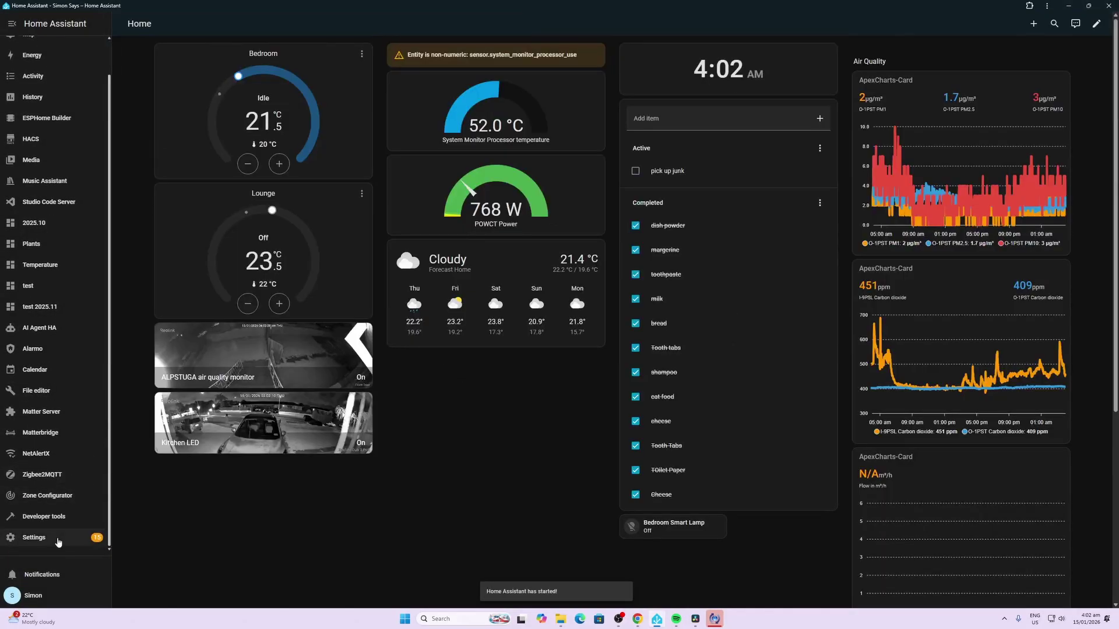
{"action": "left_click", "coordinate": [59, 542]}
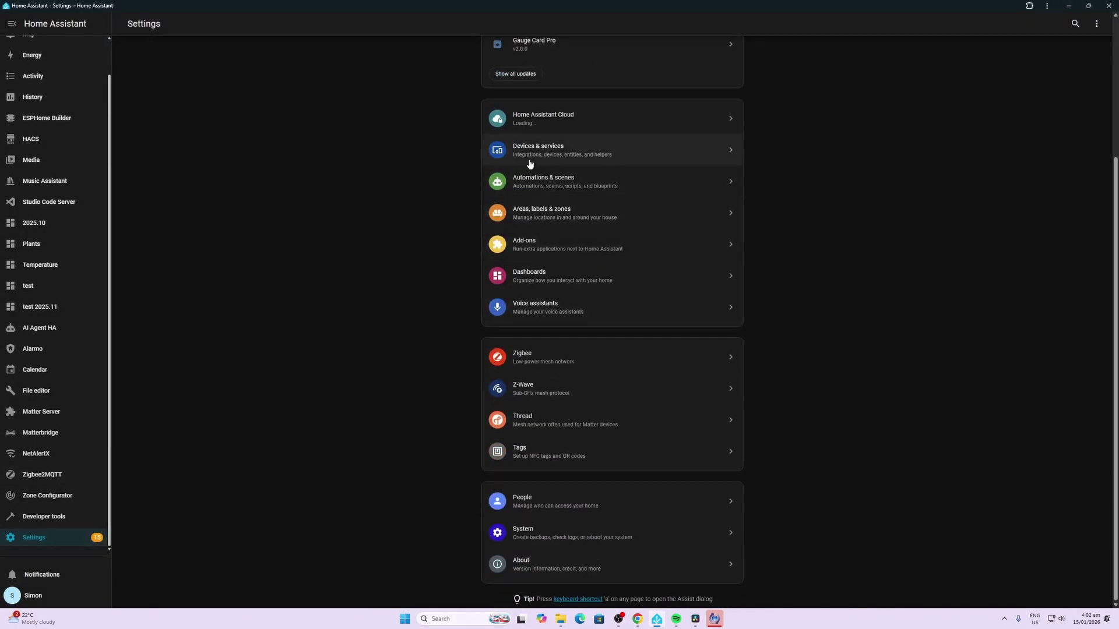
{"action": "left_click", "coordinate": [564, 159]}
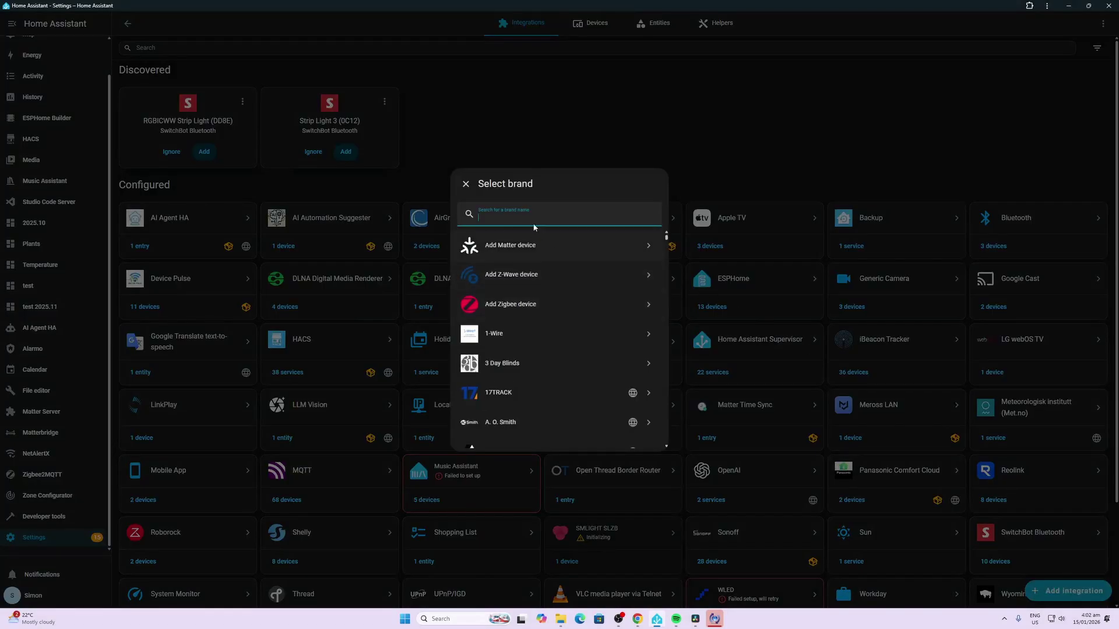
{"action": "type", "text": "cafe"}
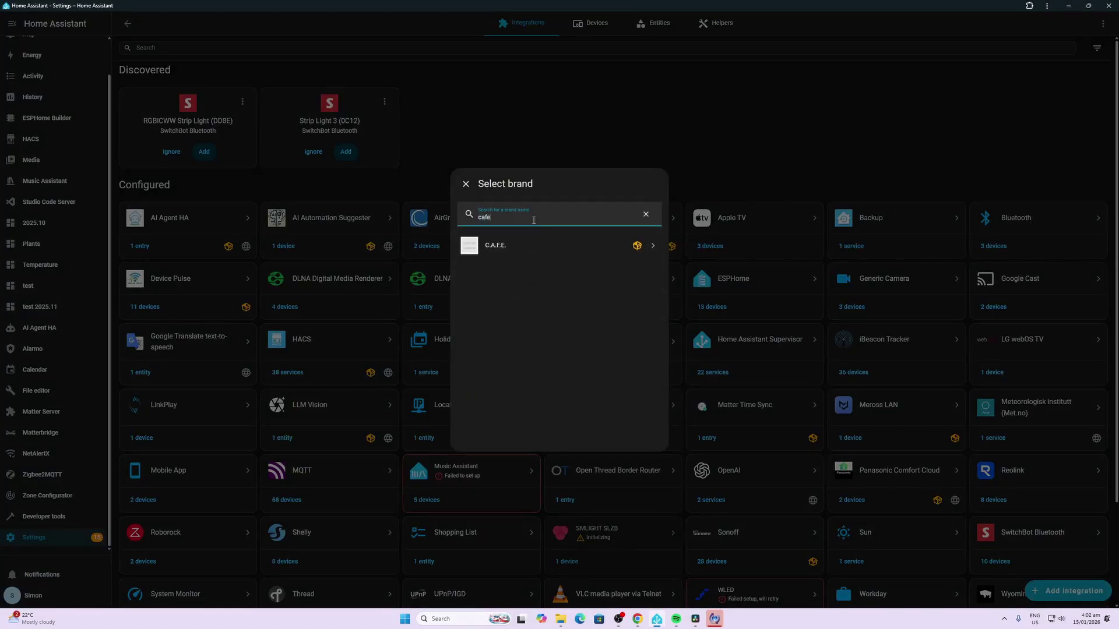
{"action": "left_click", "coordinate": [534, 245]}
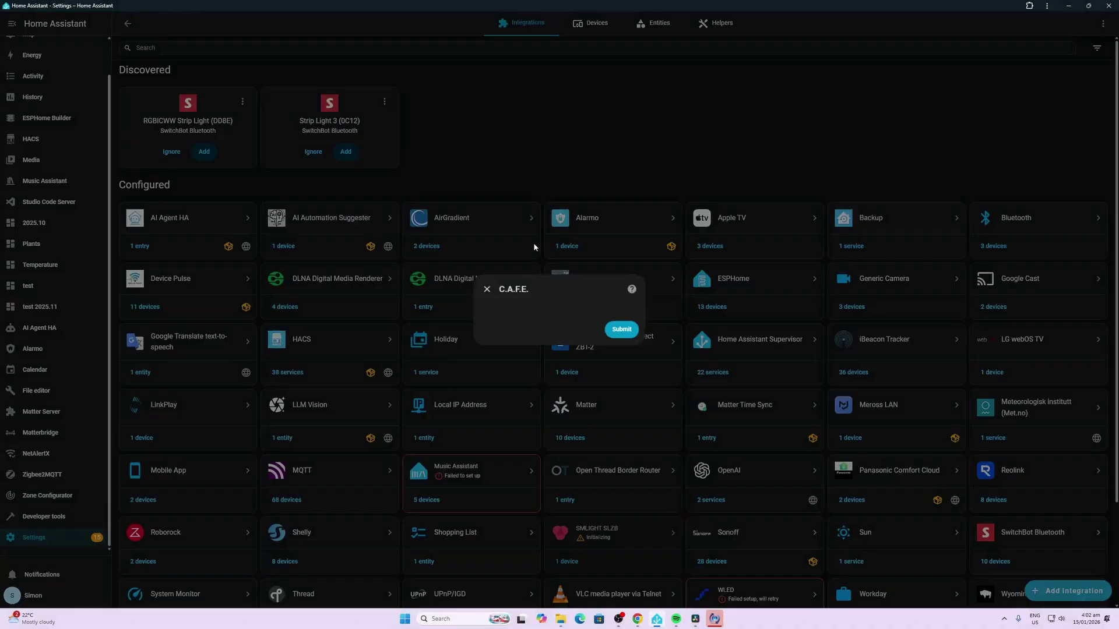
{"action": "left_click", "coordinate": [623, 331]}
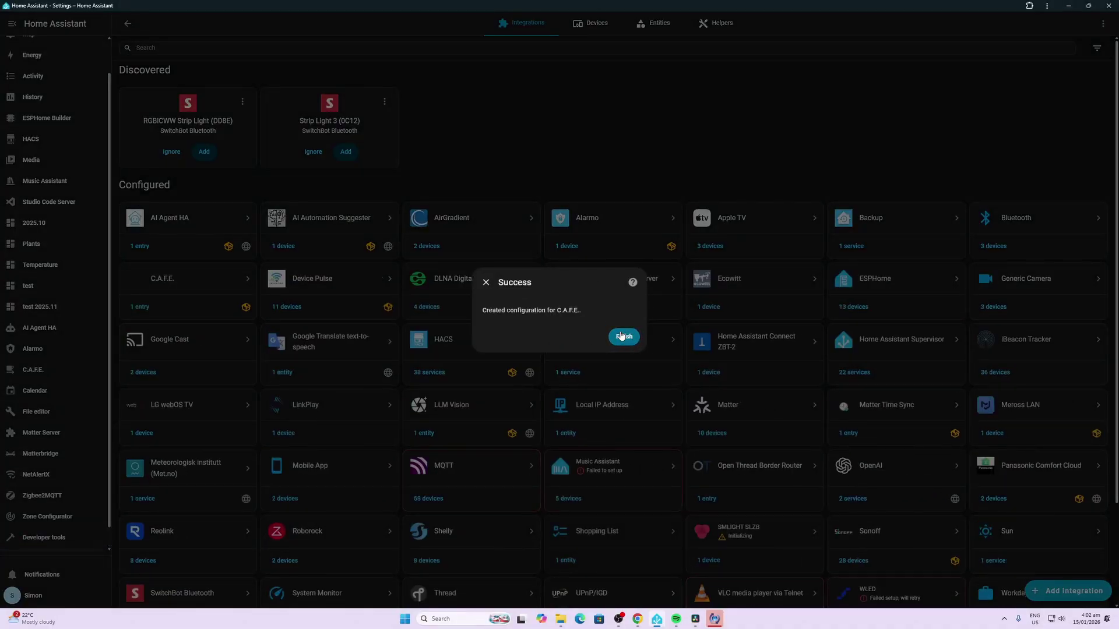
{"action": "left_click", "coordinate": [625, 339]}
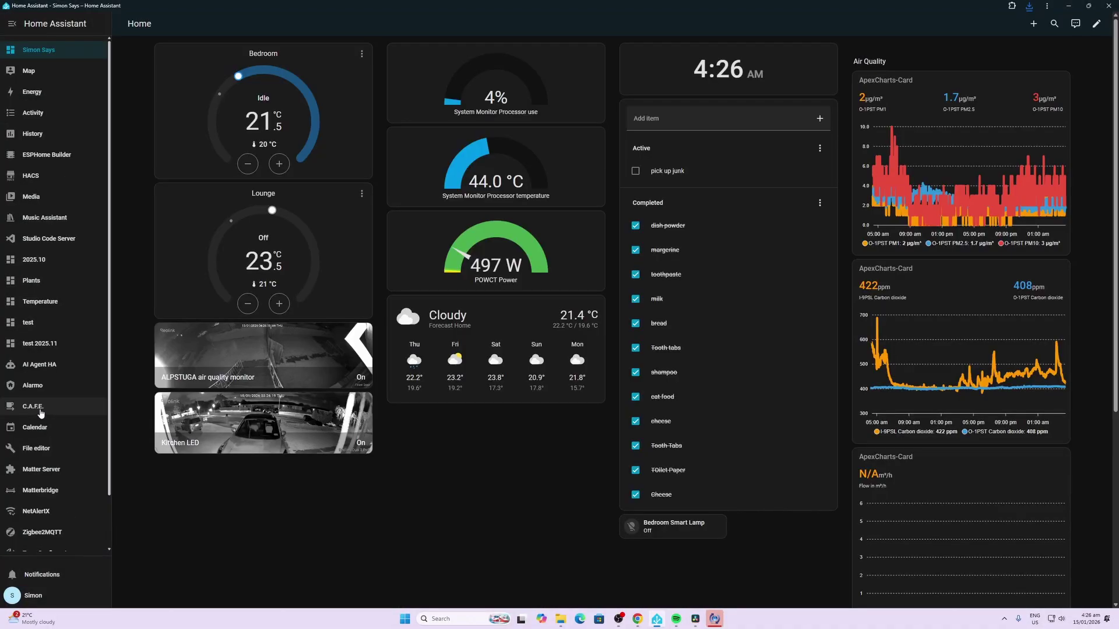
Step: Place a Trigger node on the C.A.F.E. canvas using the State Change platform
{"action": "left_click", "coordinate": [41, 413]}
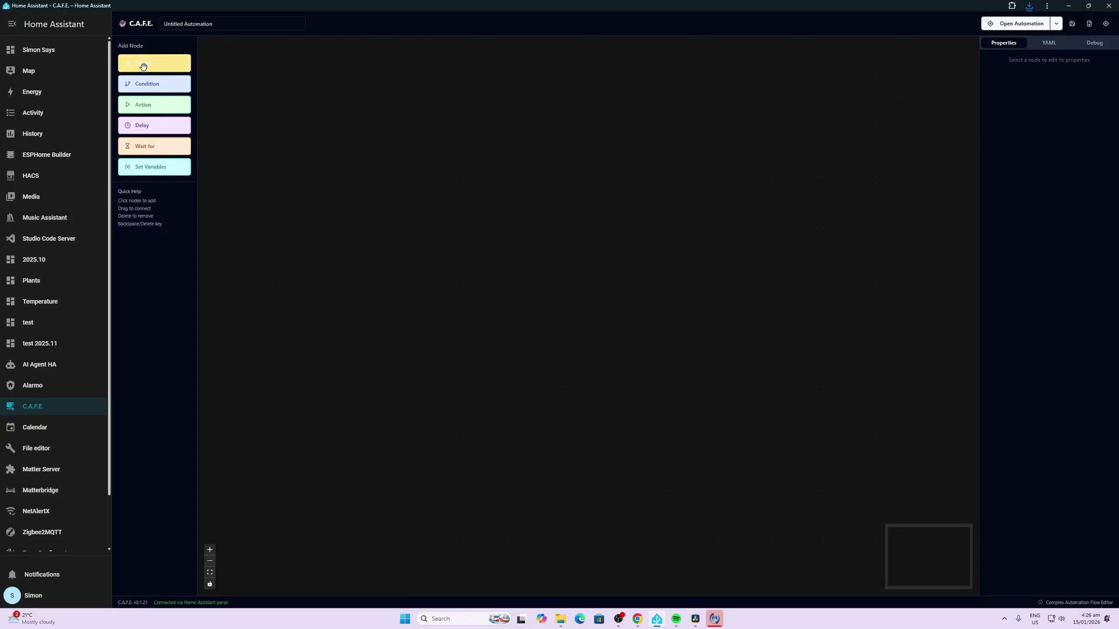
{"action": "left_click_drag", "start_coordinate": [144, 67], "coordinate": [309, 305]}
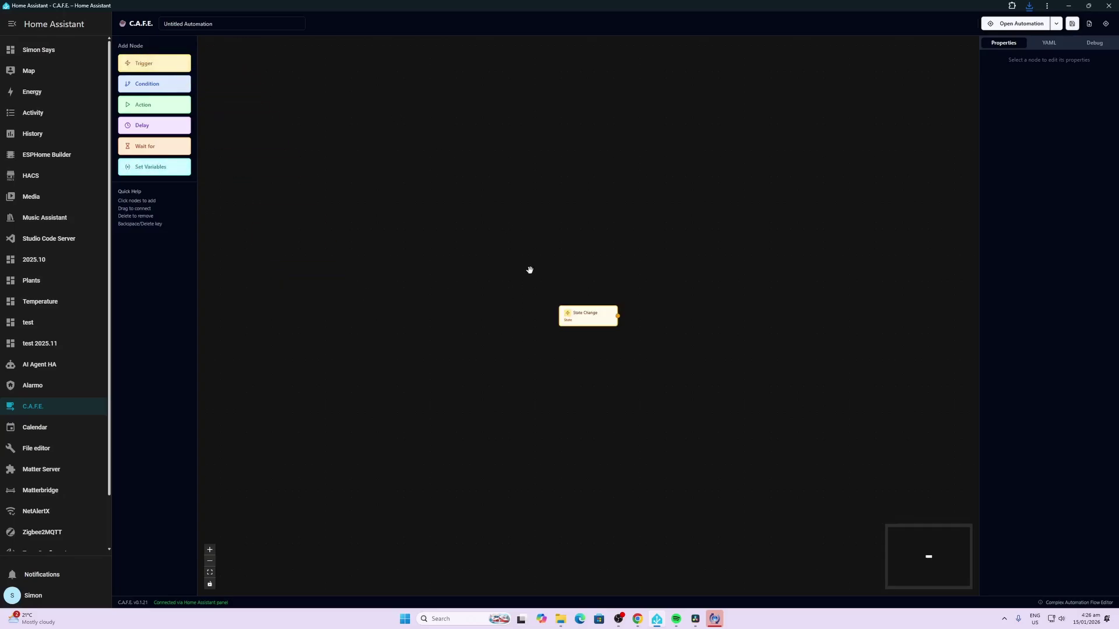
{"action": "left_click", "coordinate": [591, 315]}
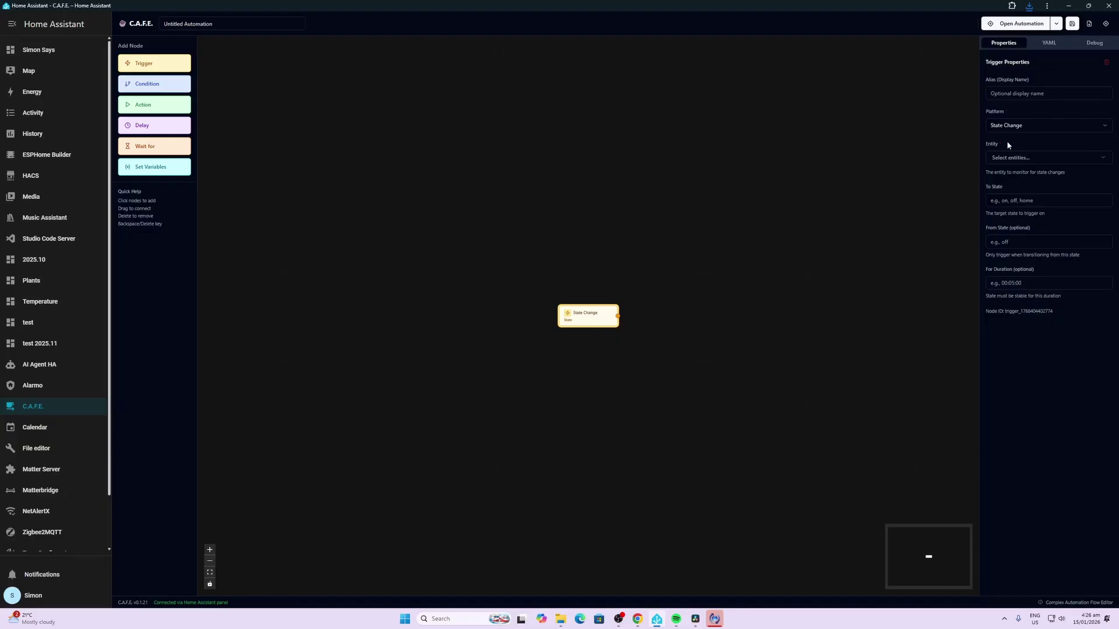
{"action": "left_click", "coordinate": [1017, 127]}
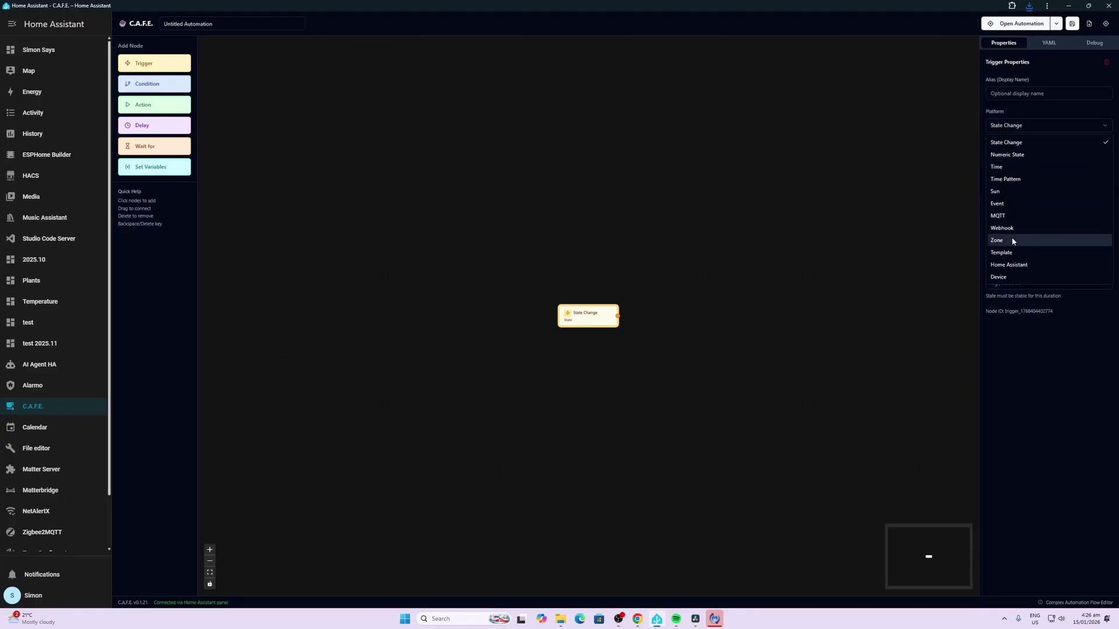
{"action": "left_click", "coordinate": [1014, 143]}
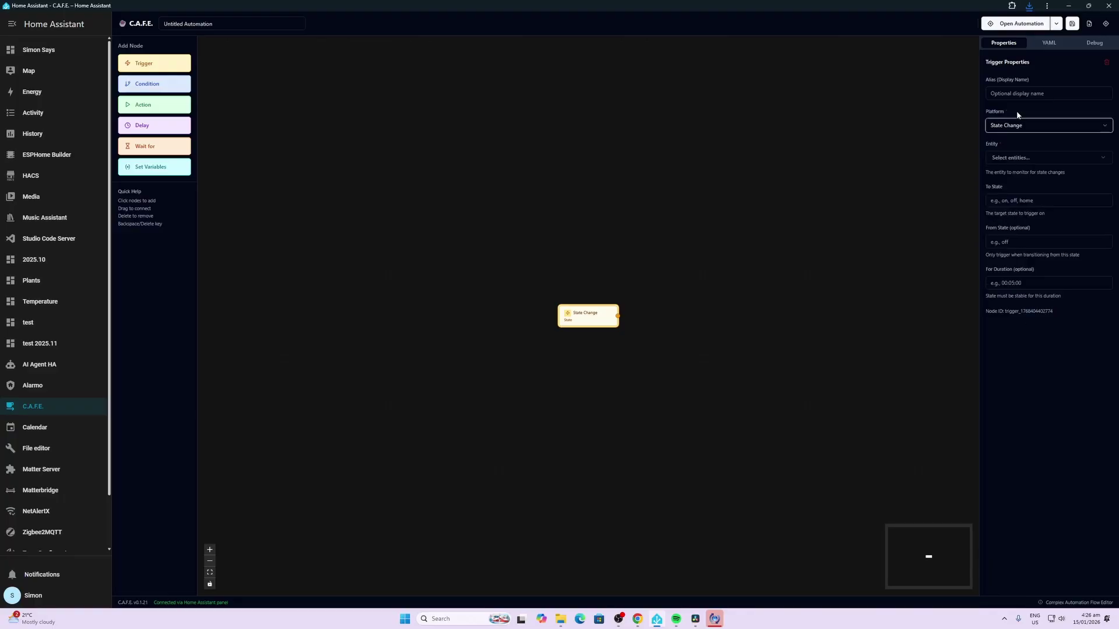
Step: Set the trigger entity to Front door Door with From State 'open'
{"action": "left_click", "coordinate": [1018, 158]}
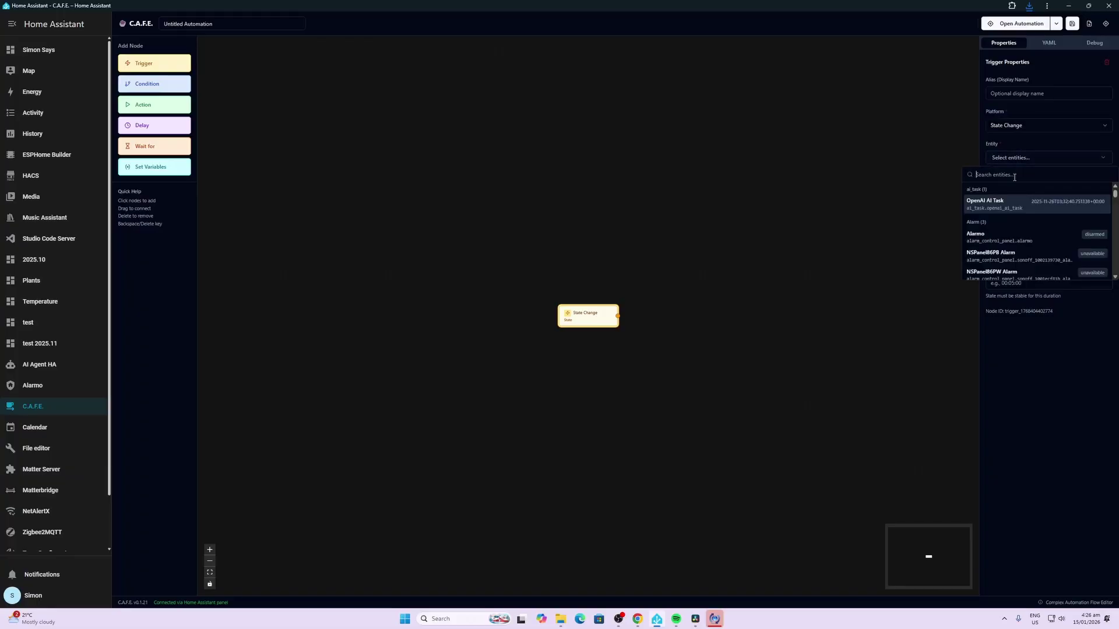
{"action": "type", "text": "front doo"}
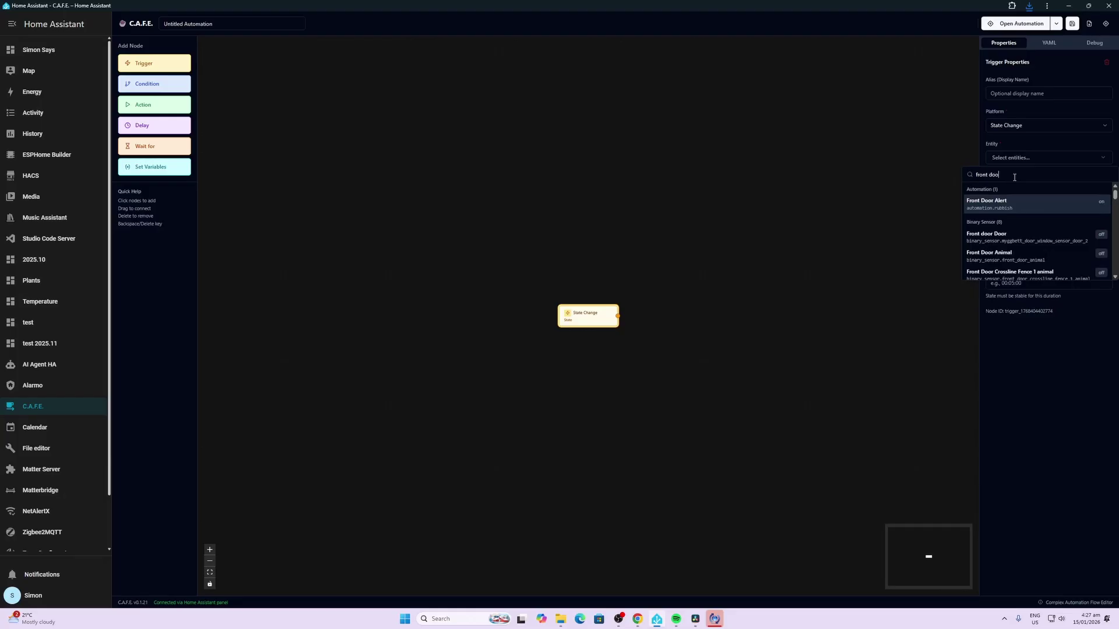
{"action": "left_click", "coordinate": [1025, 241]}
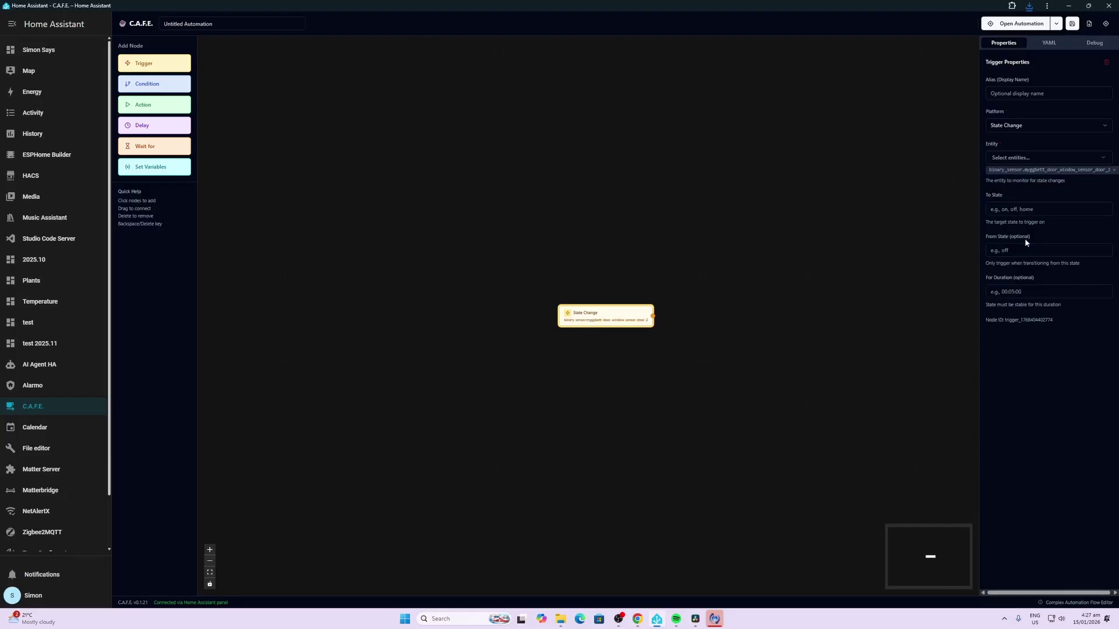
{"action": "left_click", "coordinate": [1022, 250]}
{"action": "type", "text": "open"}
Step: Add a Condition node to the right of the trigger and wire the trigger into it
{"action": "left_click_drag", "start_coordinate": [614, 317], "coordinate": [447, 274]}
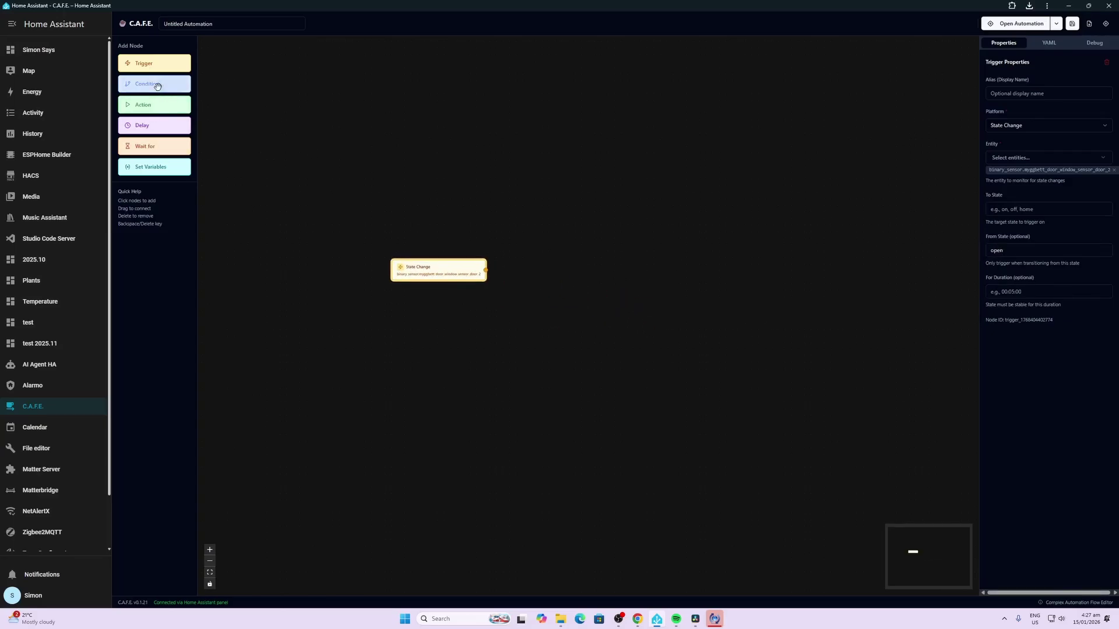
{"action": "left_click_drag", "start_coordinate": [157, 86], "coordinate": [582, 292]}
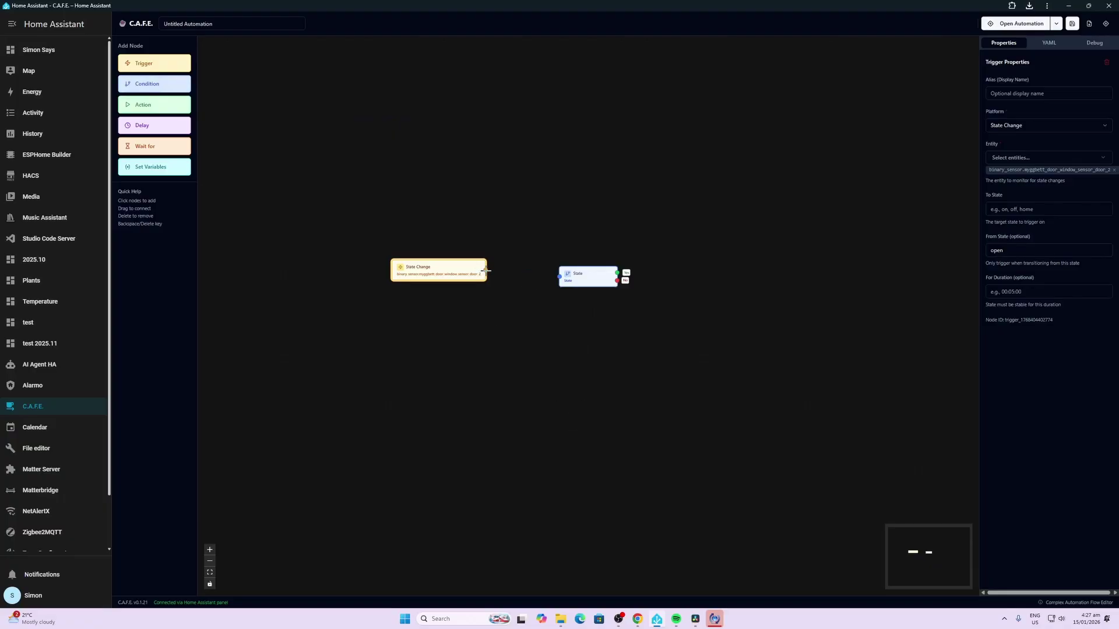
{"action": "left_click_drag", "start_coordinate": [486, 271], "coordinate": [560, 278]}
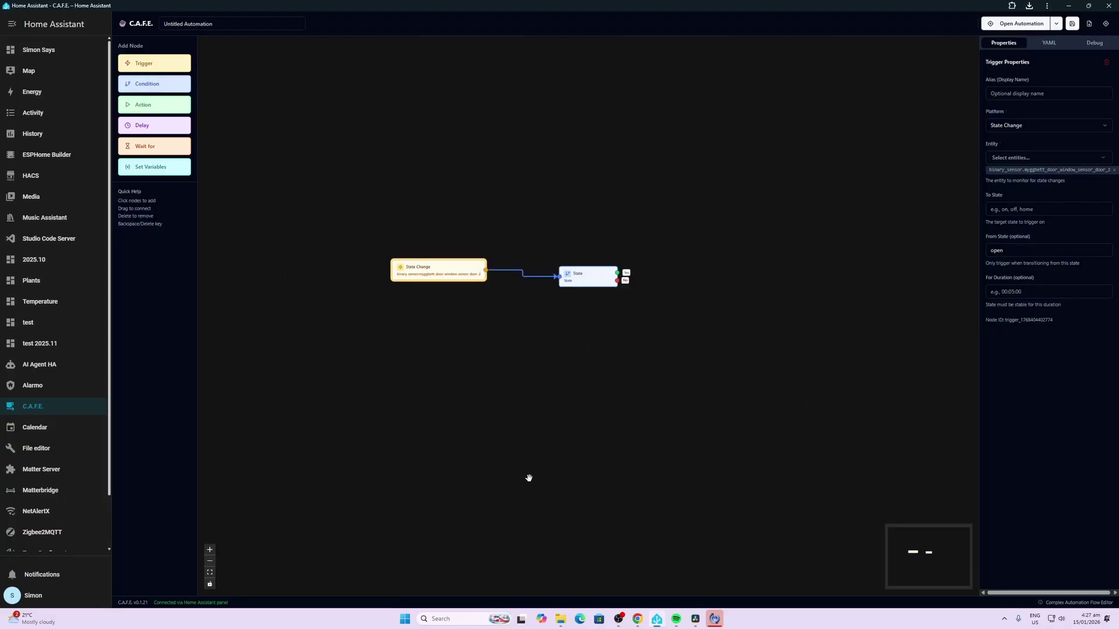
{"action": "left_click", "coordinate": [586, 275]}
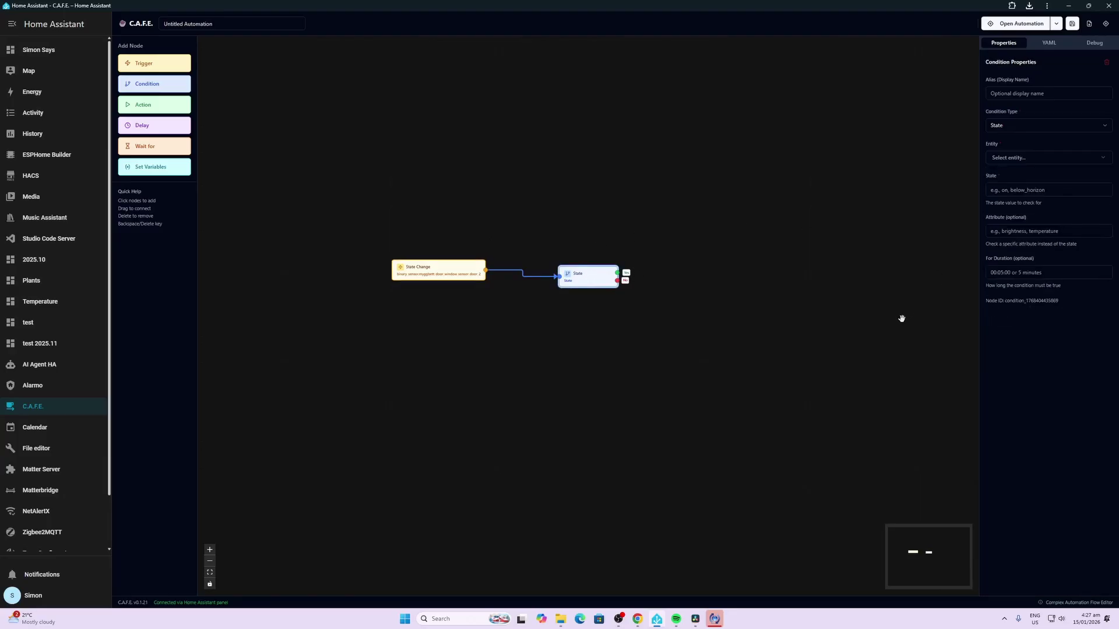
Step: Make it a Time condition with Before 08 and After 05
{"action": "left_click", "coordinate": [1026, 163]}
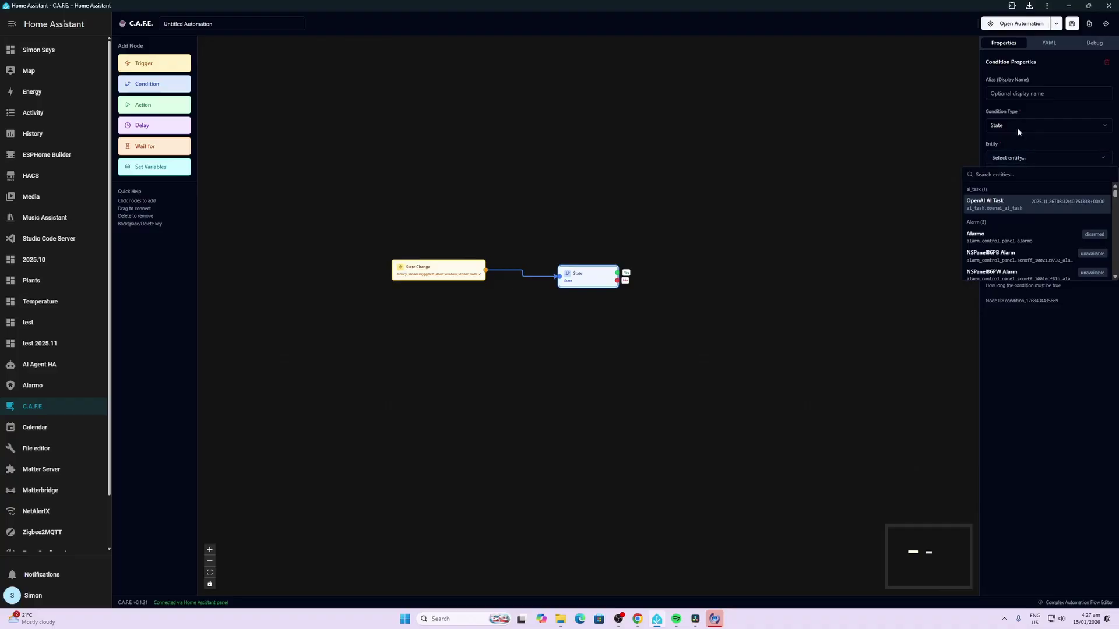
{"action": "left_click", "coordinate": [1018, 129]}
{"action": "left_click", "coordinate": [1011, 182]}
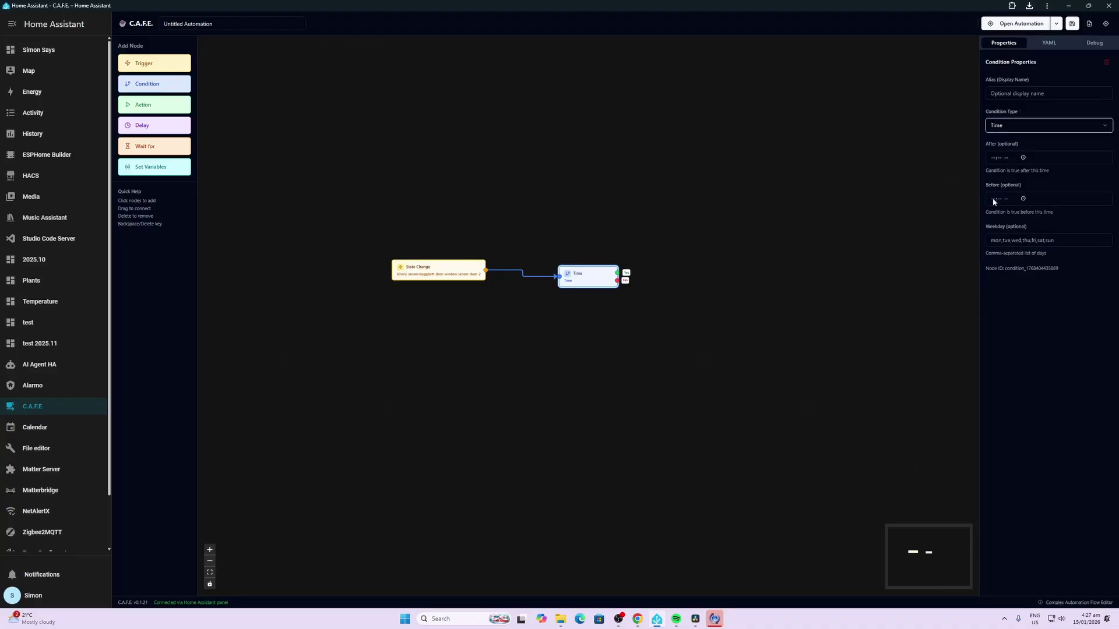
{"action": "left_click", "coordinate": [994, 202]}
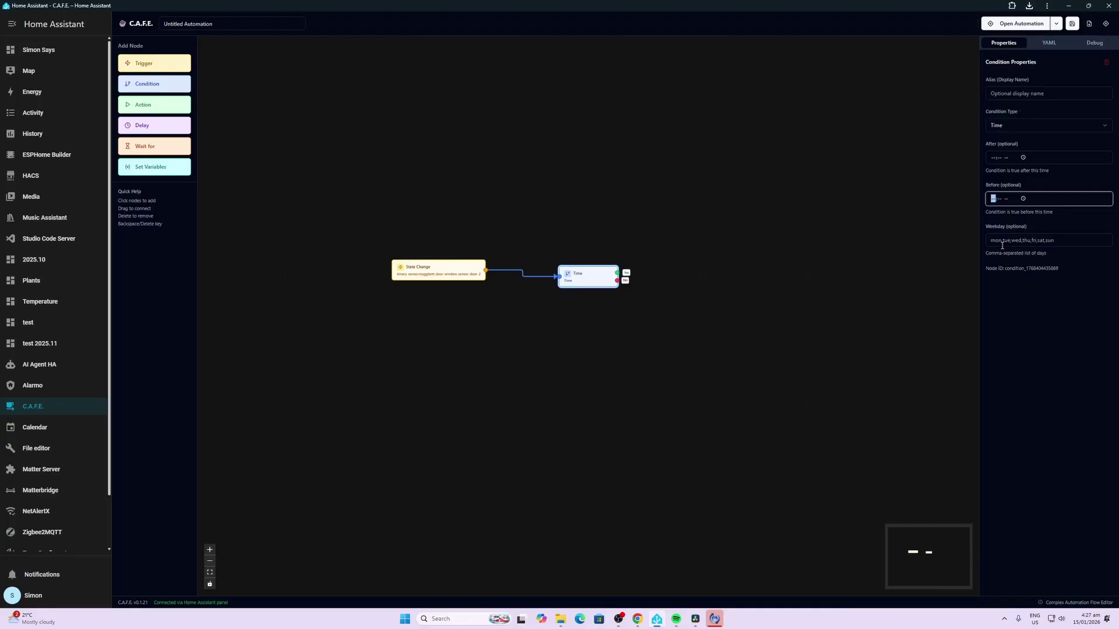
{"action": "type", "text": "08:-- --"}
{"action": "left_click", "coordinate": [993, 163]}
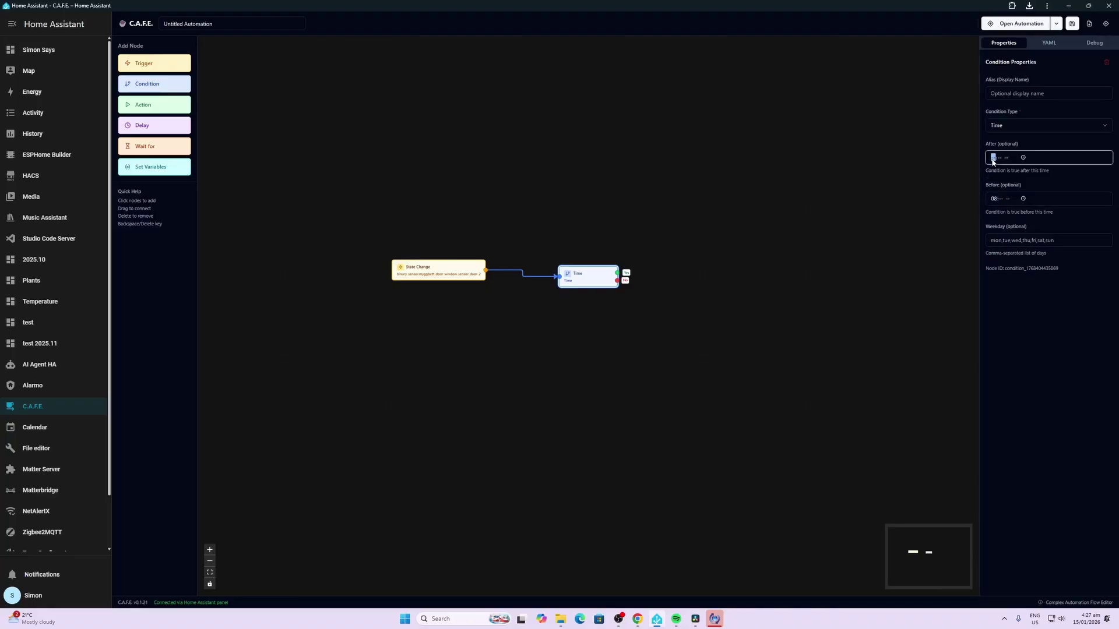
{"action": "type", "text": "05:-- pm"}
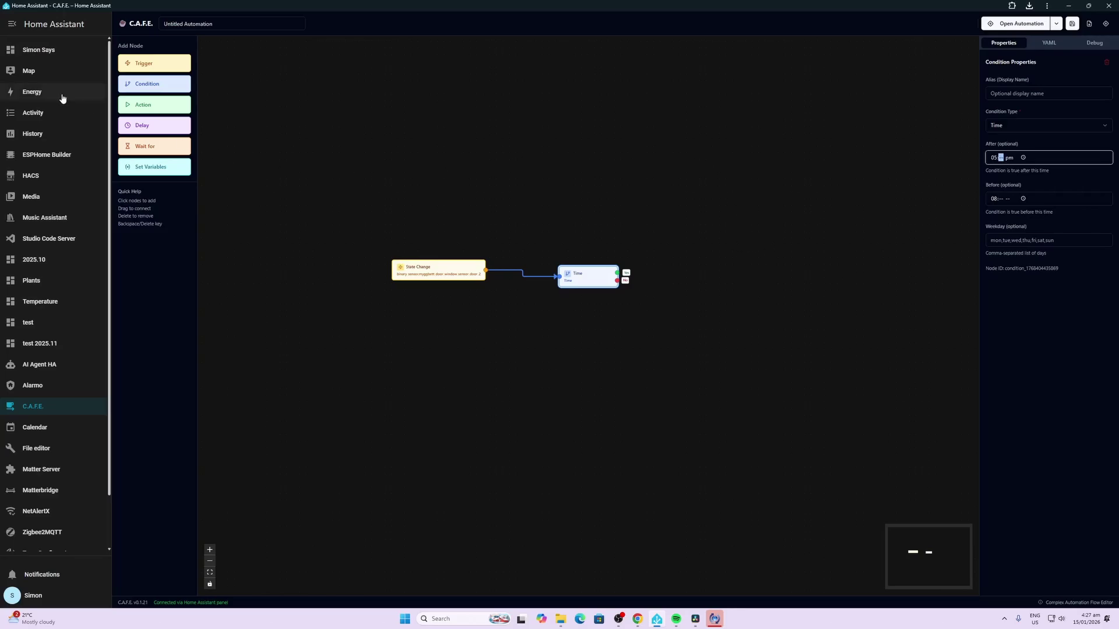
Step: Add a light turn_on action after the condition's Yes output, targeting Kitchen LED, and begin brightness entry
{"action": "left_click_drag", "start_coordinate": [143, 104], "coordinate": [717, 279]}
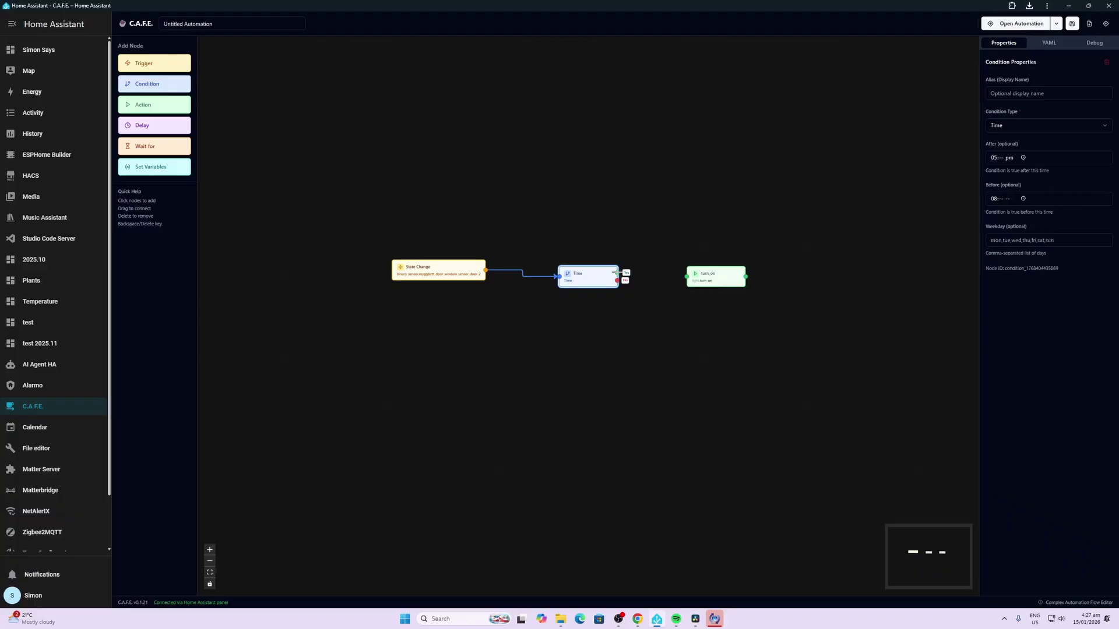
{"action": "left_click_drag", "start_coordinate": [630, 273], "coordinate": [687, 276]}
{"action": "left_click", "coordinate": [720, 276]}
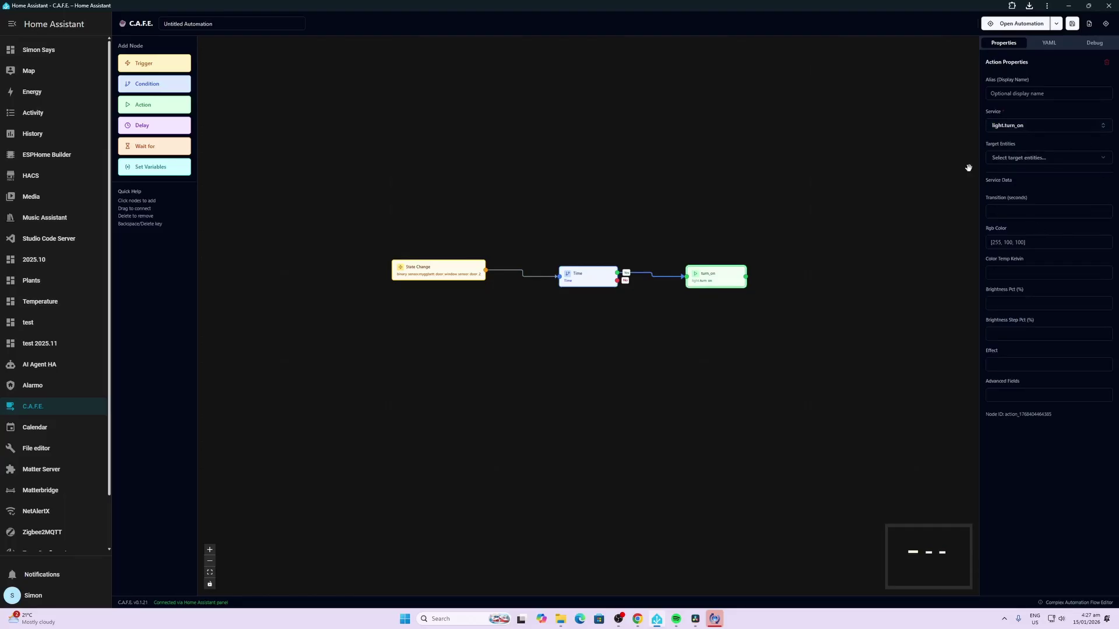
{"action": "left_click", "coordinate": [1027, 164]}
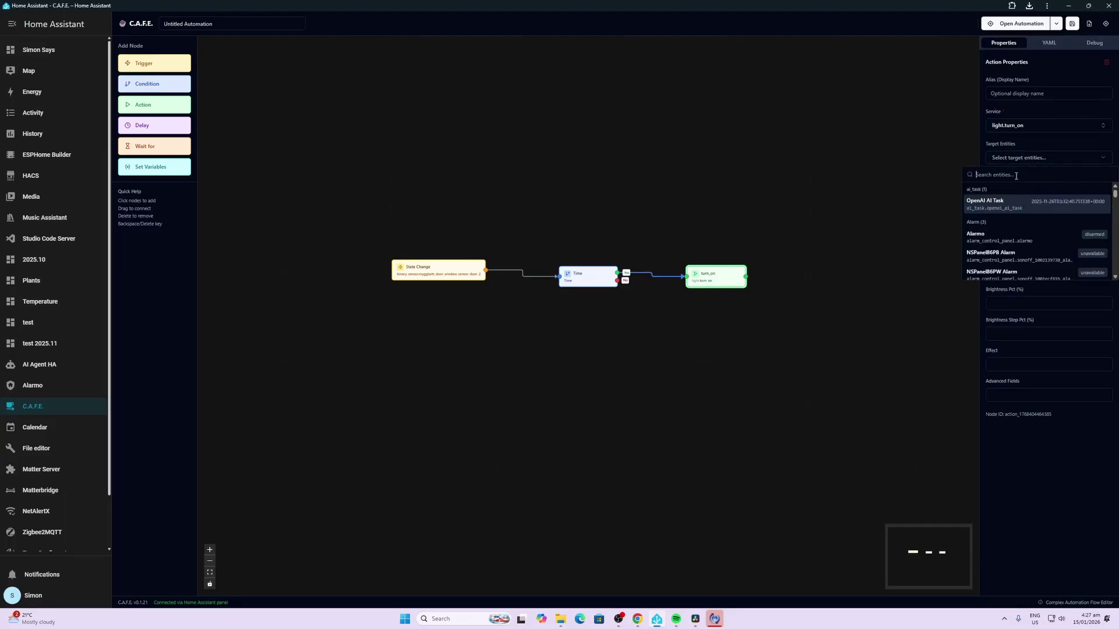
{"action": "type", "text": "kitchen led"}
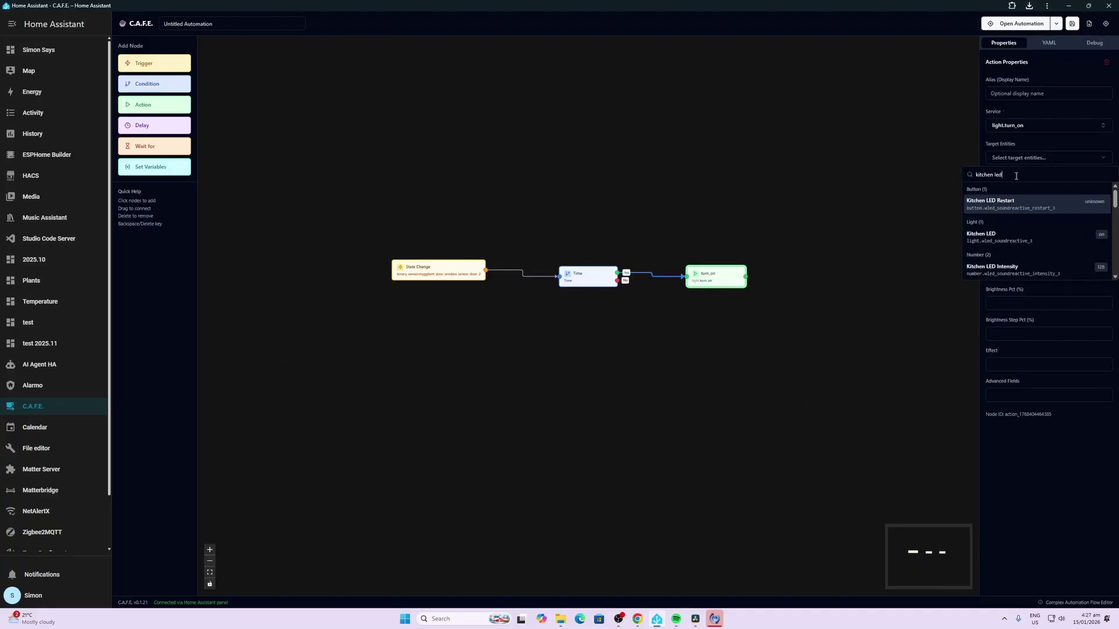
{"action": "left_click", "coordinate": [990, 238]}
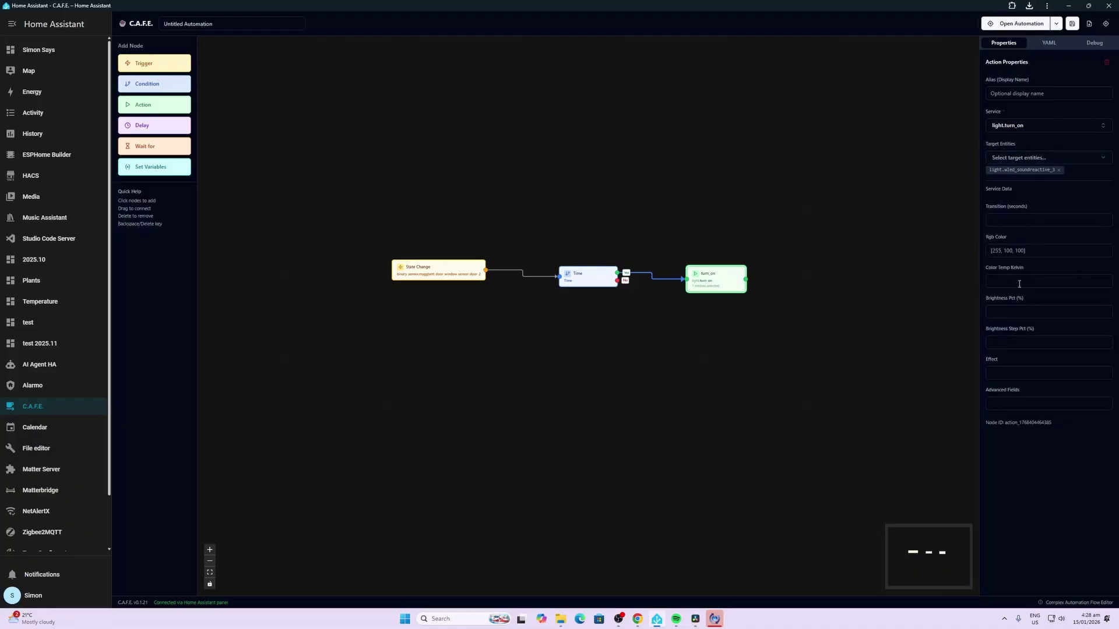
{"action": "left_click", "coordinate": [1017, 313]}
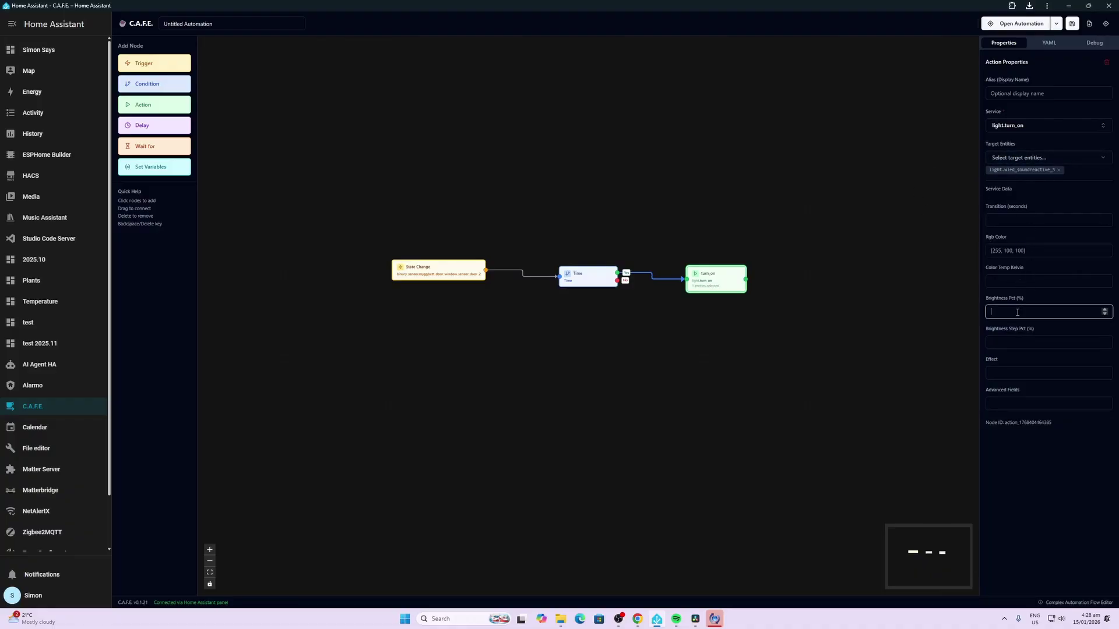